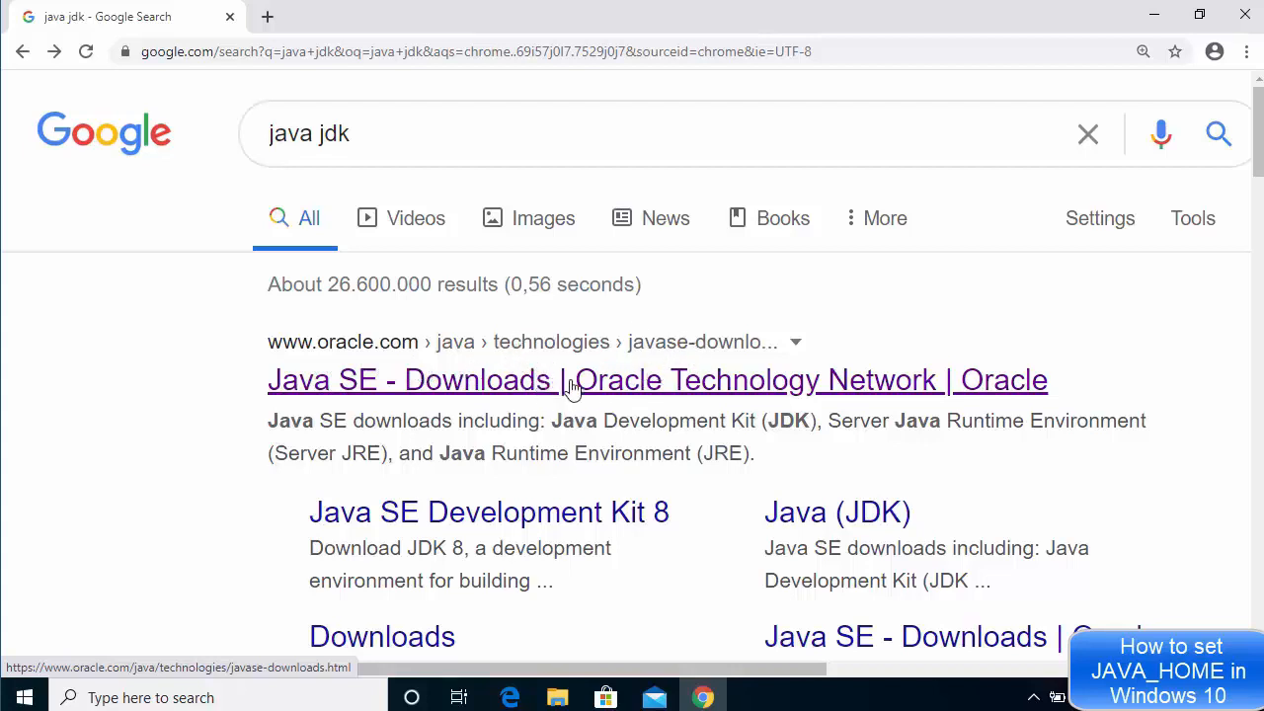
Open Oracle's Java SE Downloads page from the search results and go to the JDK download page for Java SE 14
{"action": "left_click", "coordinate": [454, 388]}
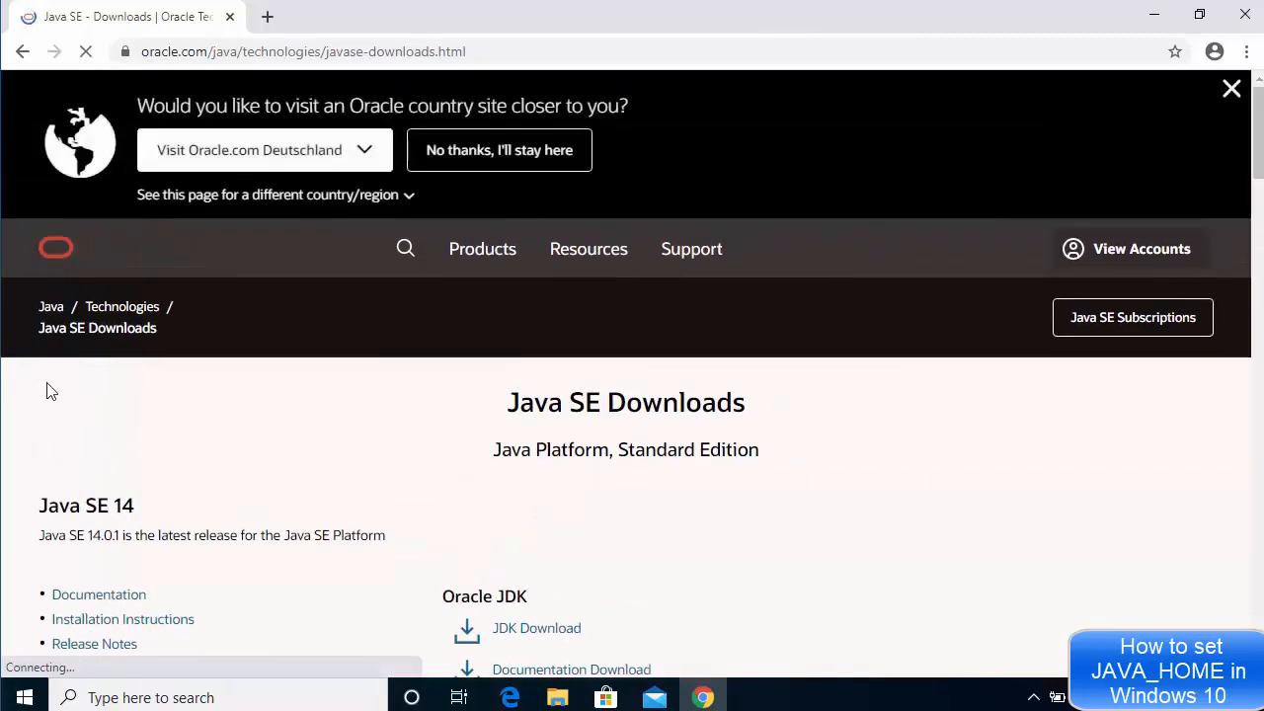
{"action": "left_click_drag", "start_coordinate": [40, 507], "coordinate": [164, 517]}
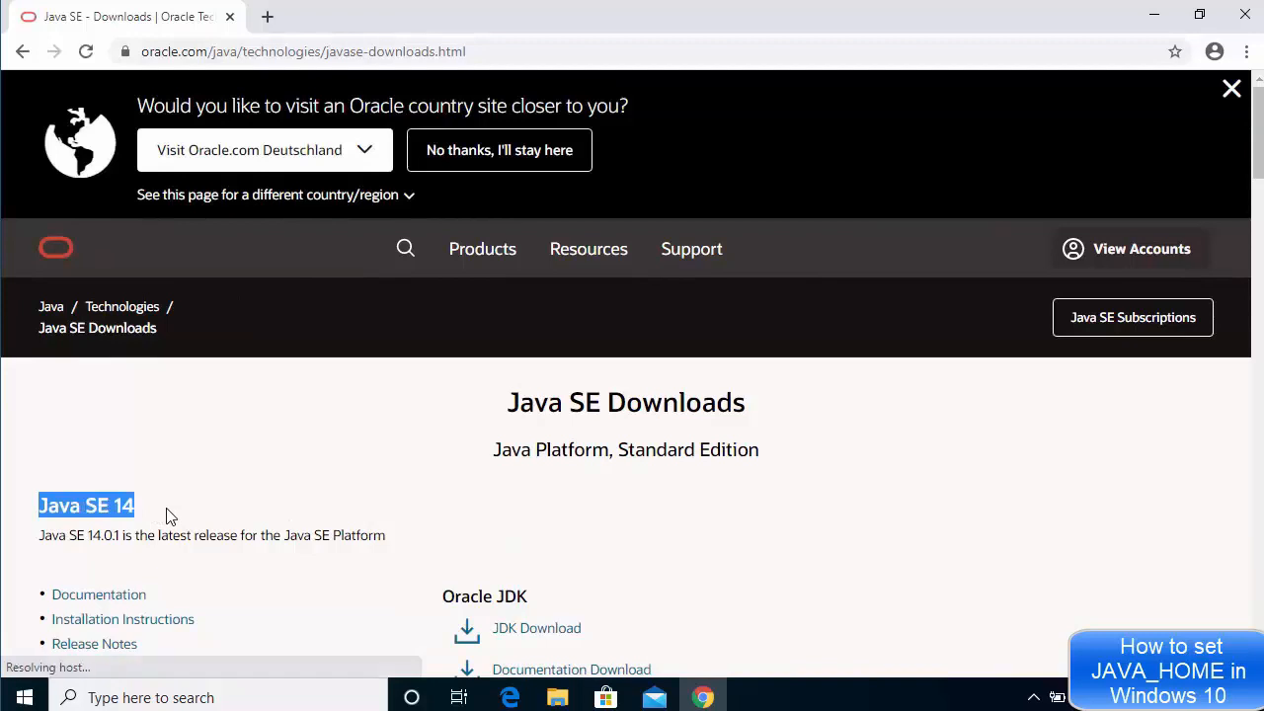
{"action": "scroll", "coordinate": [435, 459], "scroll_direction": "down", "scroll_amount": 1}
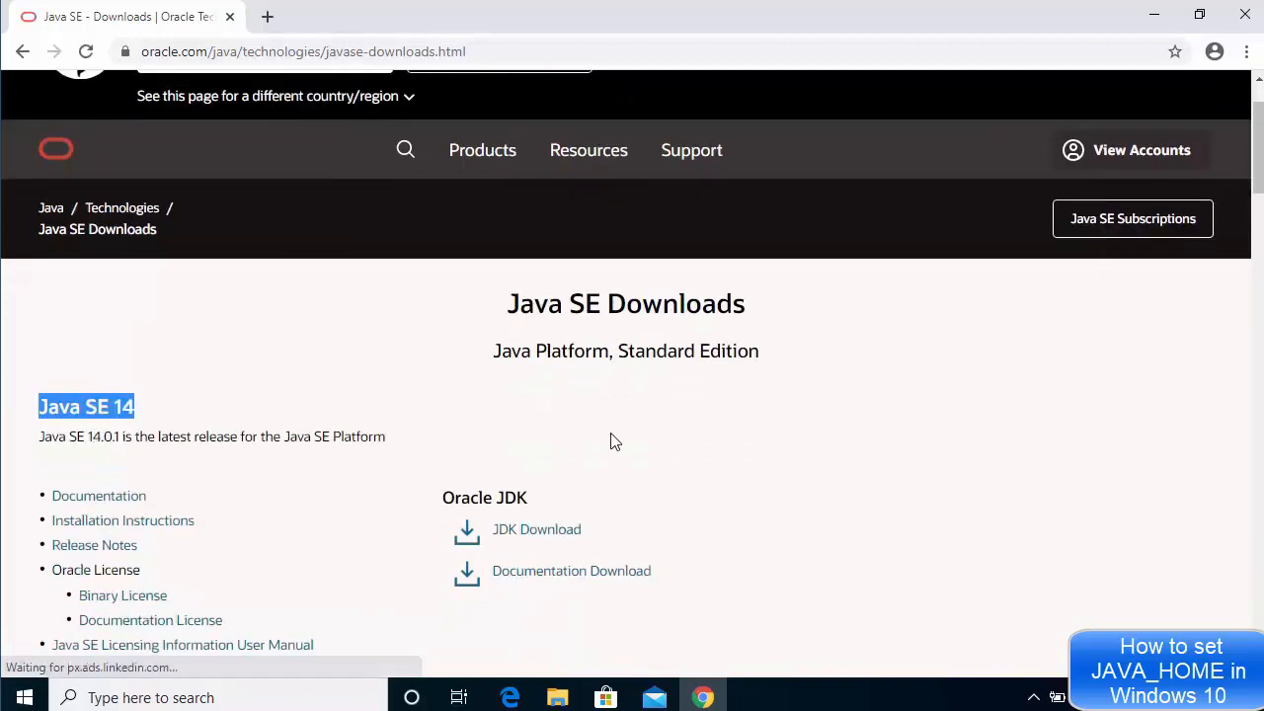
{"action": "scroll", "coordinate": [612, 443], "scroll_direction": "down", "scroll_amount": 1}
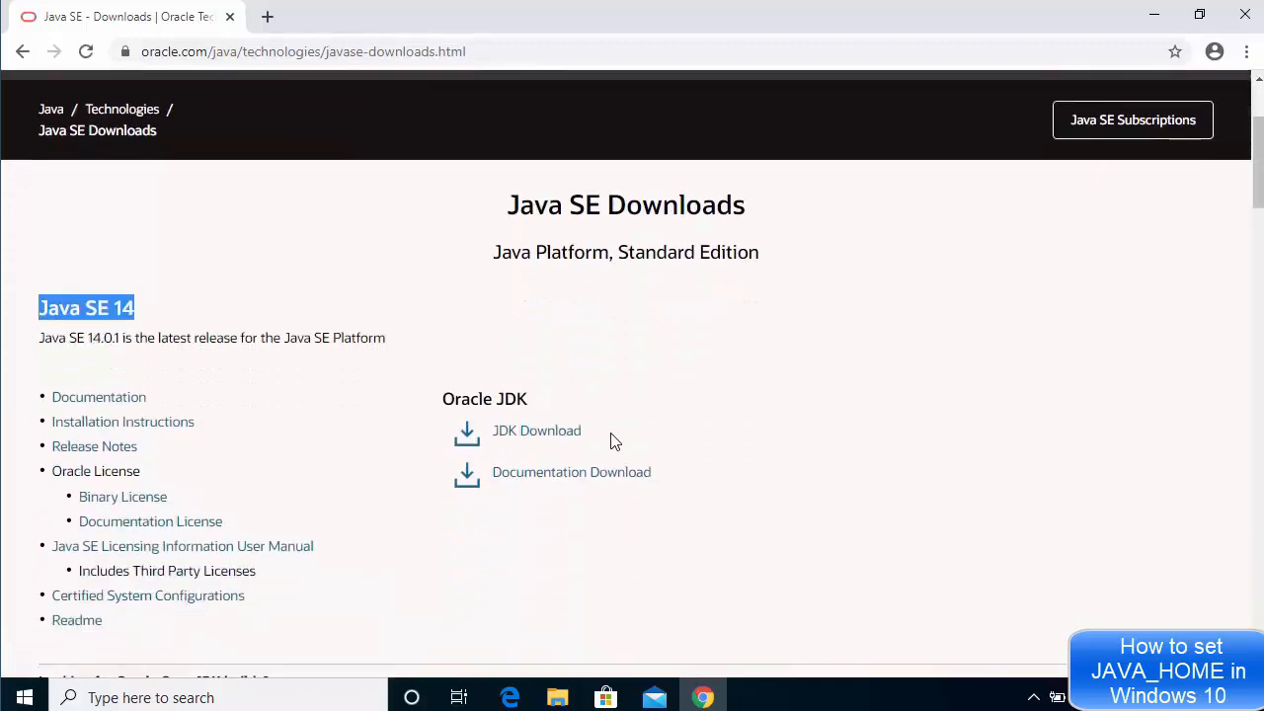
{"action": "left_click", "coordinate": [543, 441]}
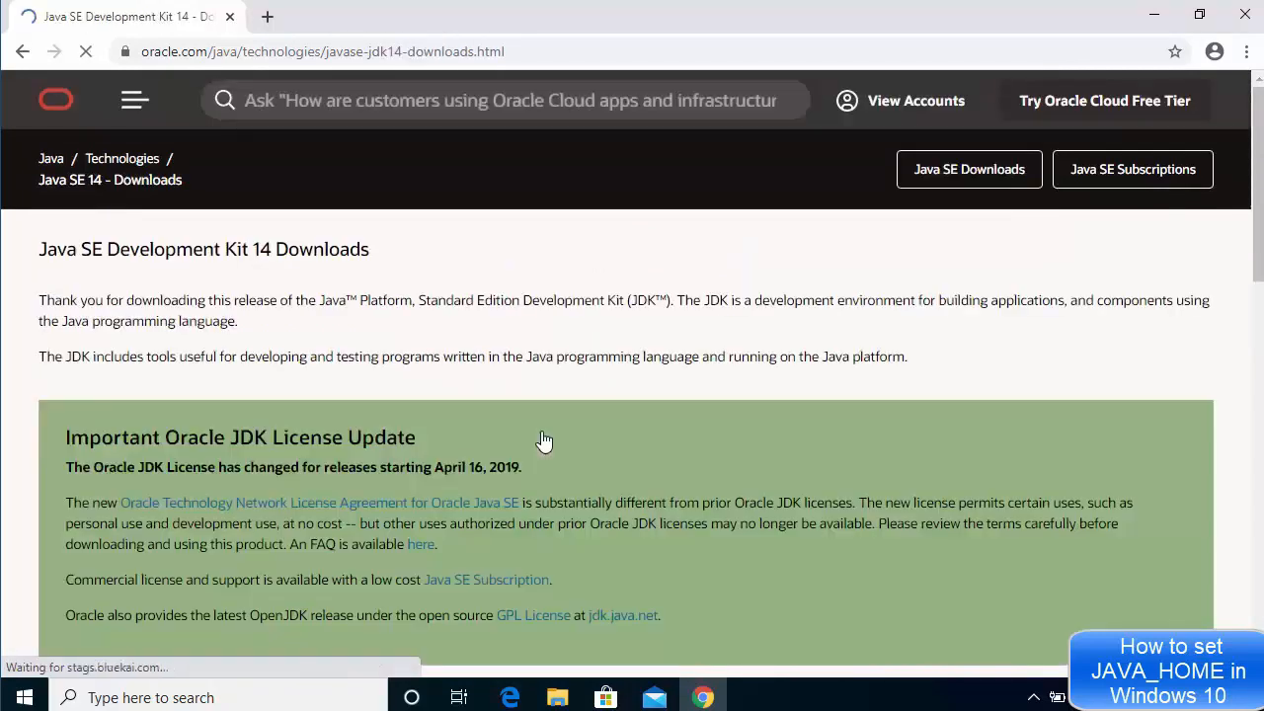
Download the Windows x64 installer jdk-14.0.1_windows-x64_bin.exe, accepting the Oracle Technology Network License Agreement
{"action": "scroll", "coordinate": [659, 393], "scroll_direction": "down", "scroll_amount": 1}
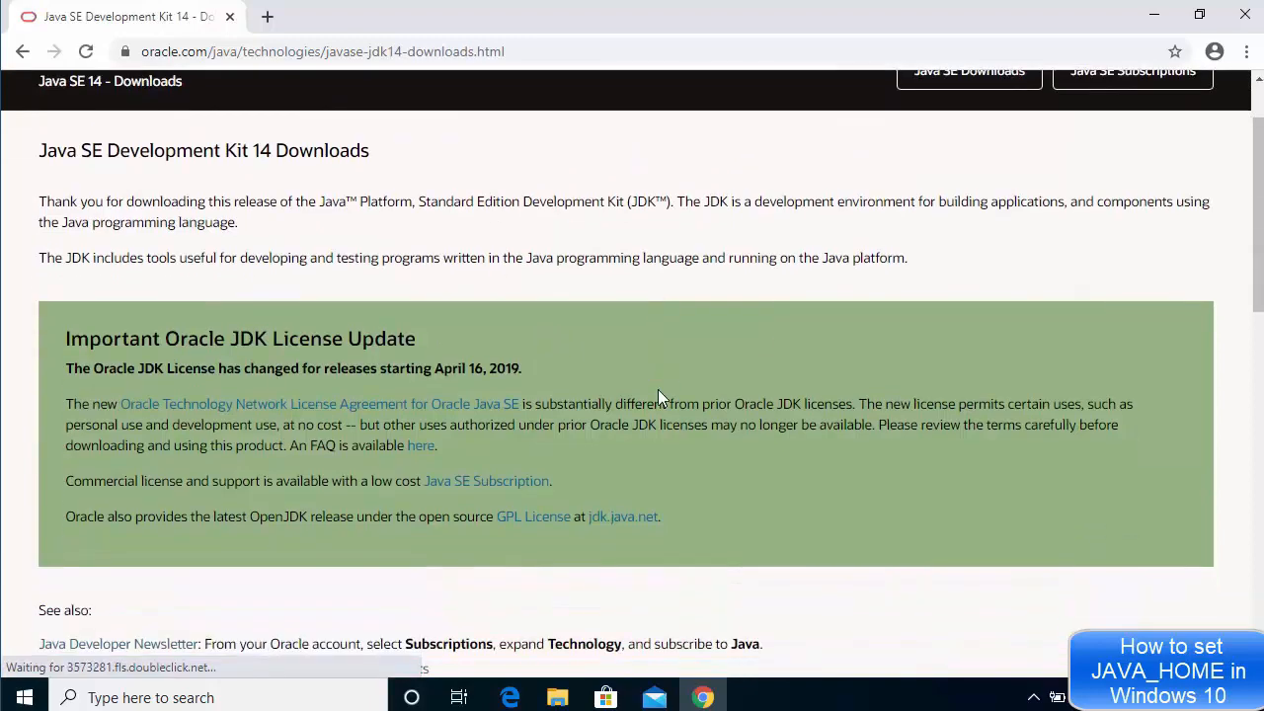
{"action": "scroll", "coordinate": [660, 395], "scroll_direction": "down", "scroll_amount": 4}
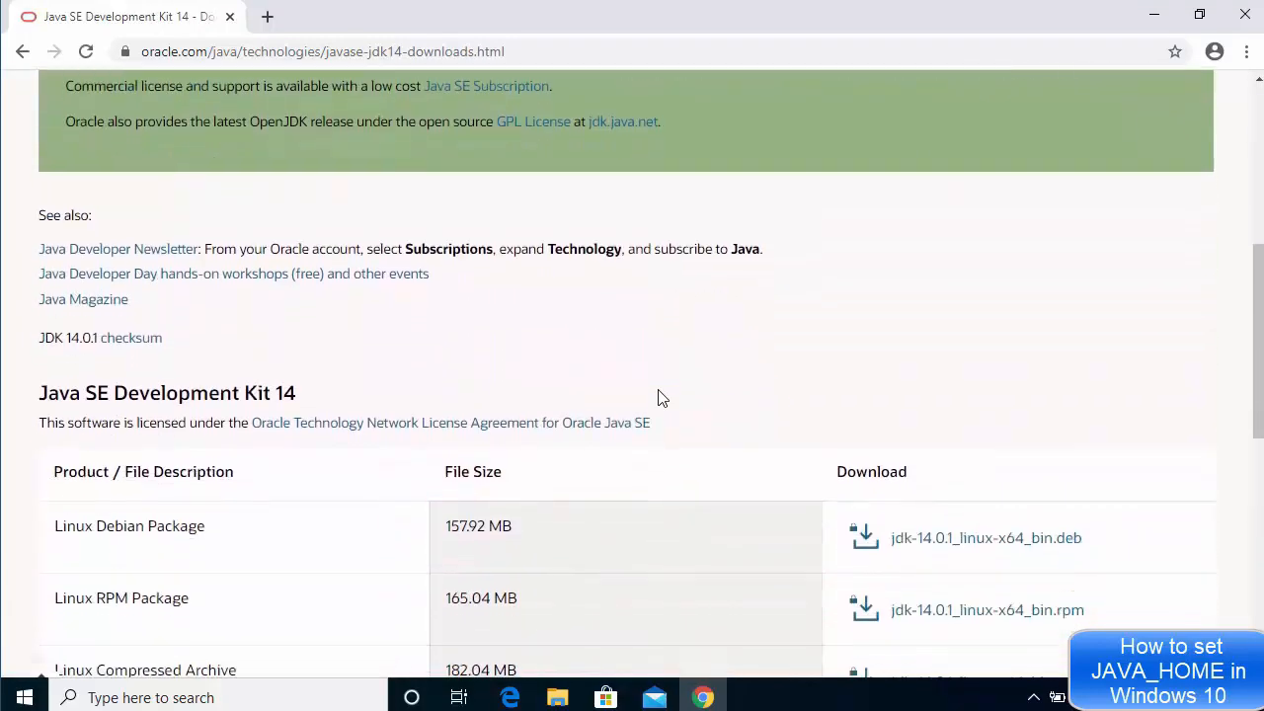
{"action": "scroll", "coordinate": [661, 398], "scroll_direction": "down", "scroll_amount": 4}
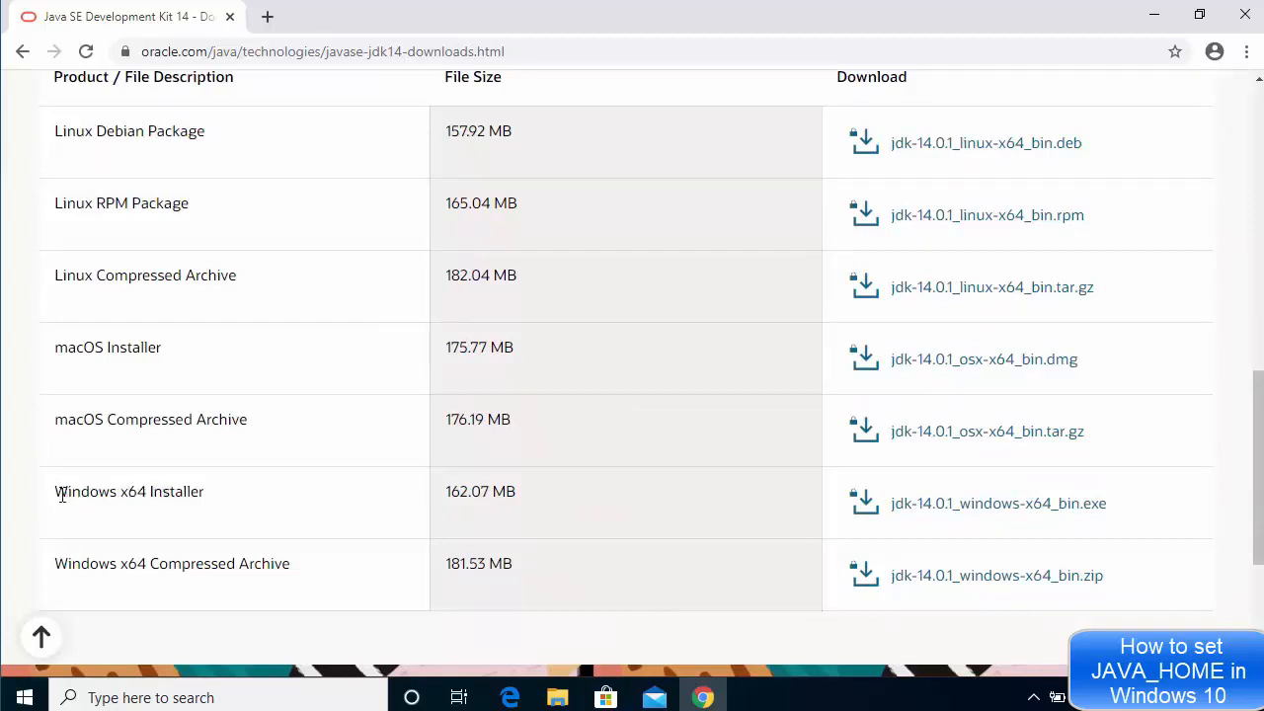
{"action": "left_click_drag", "start_coordinate": [61, 494], "coordinate": [316, 503]}
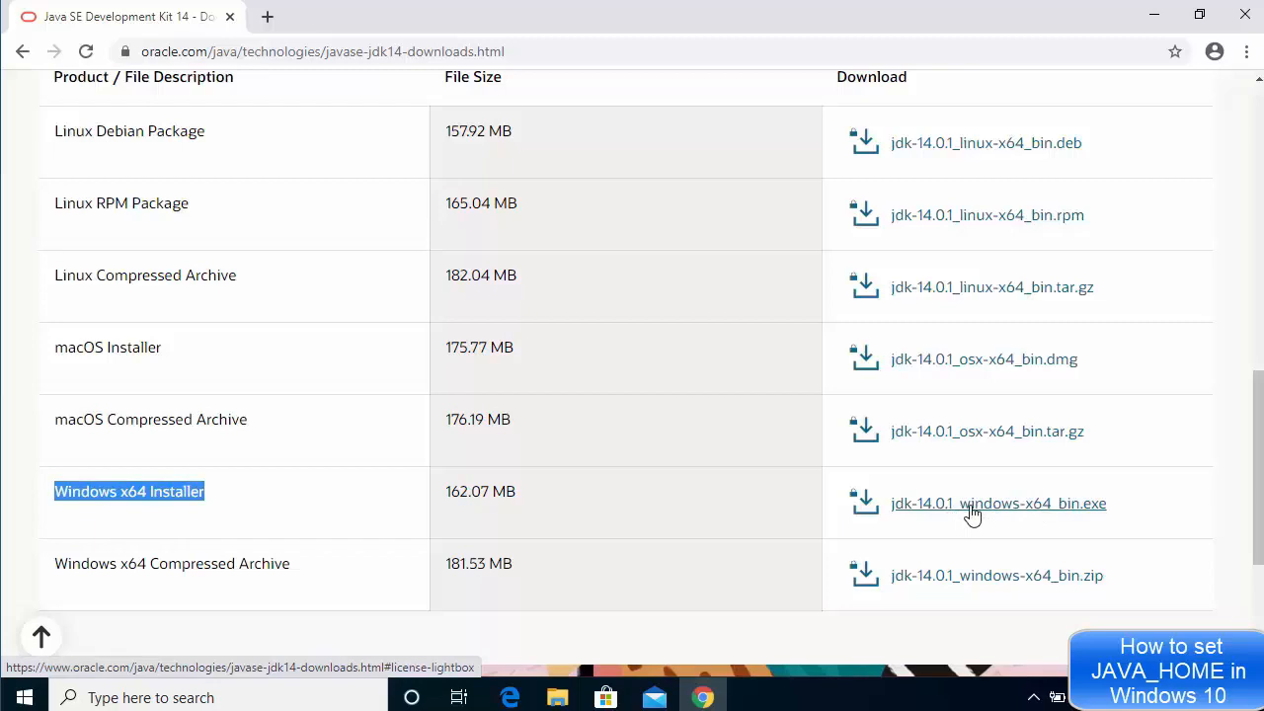
{"action": "left_click", "coordinate": [971, 510]}
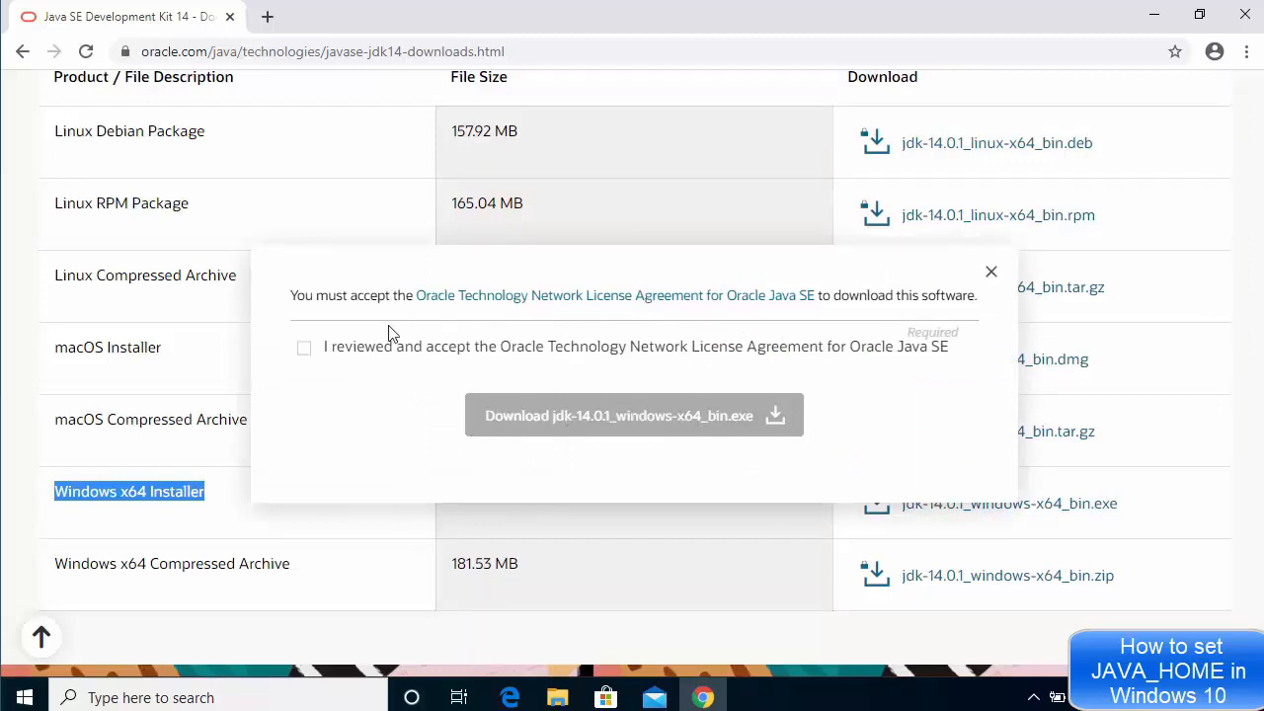
{"action": "left_click", "coordinate": [306, 356]}
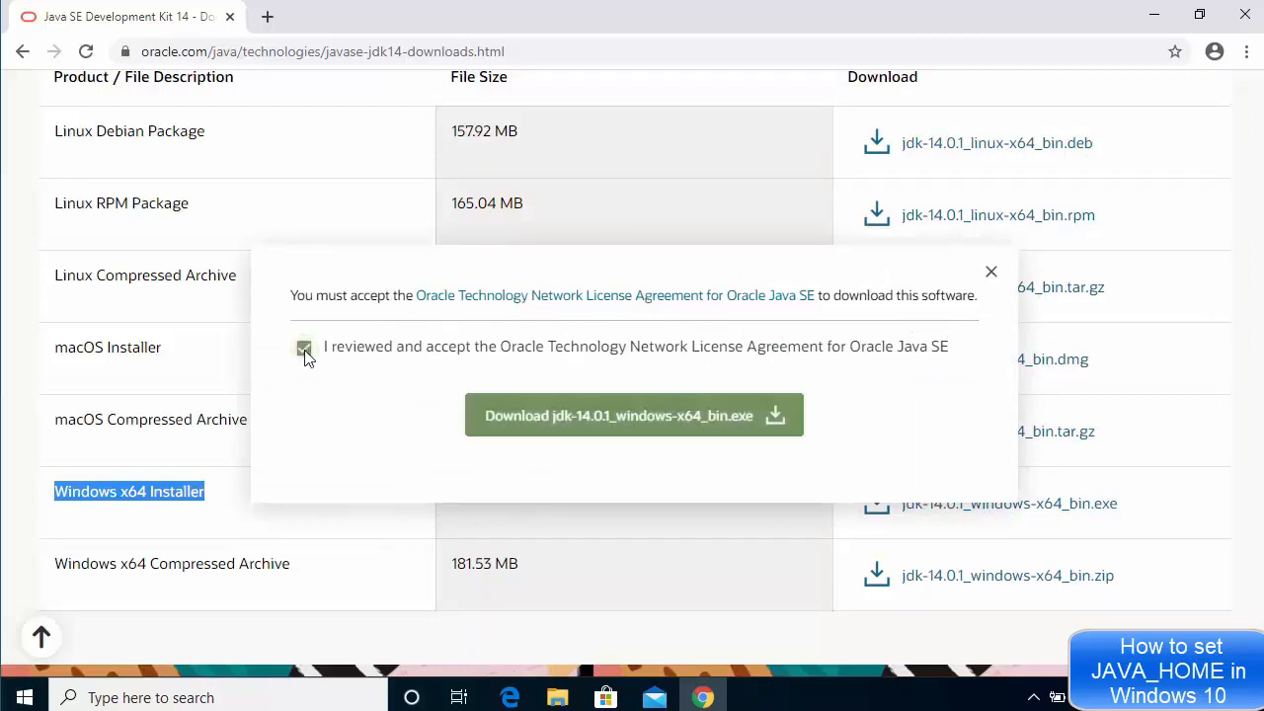
{"action": "left_click", "coordinate": [664, 419]}
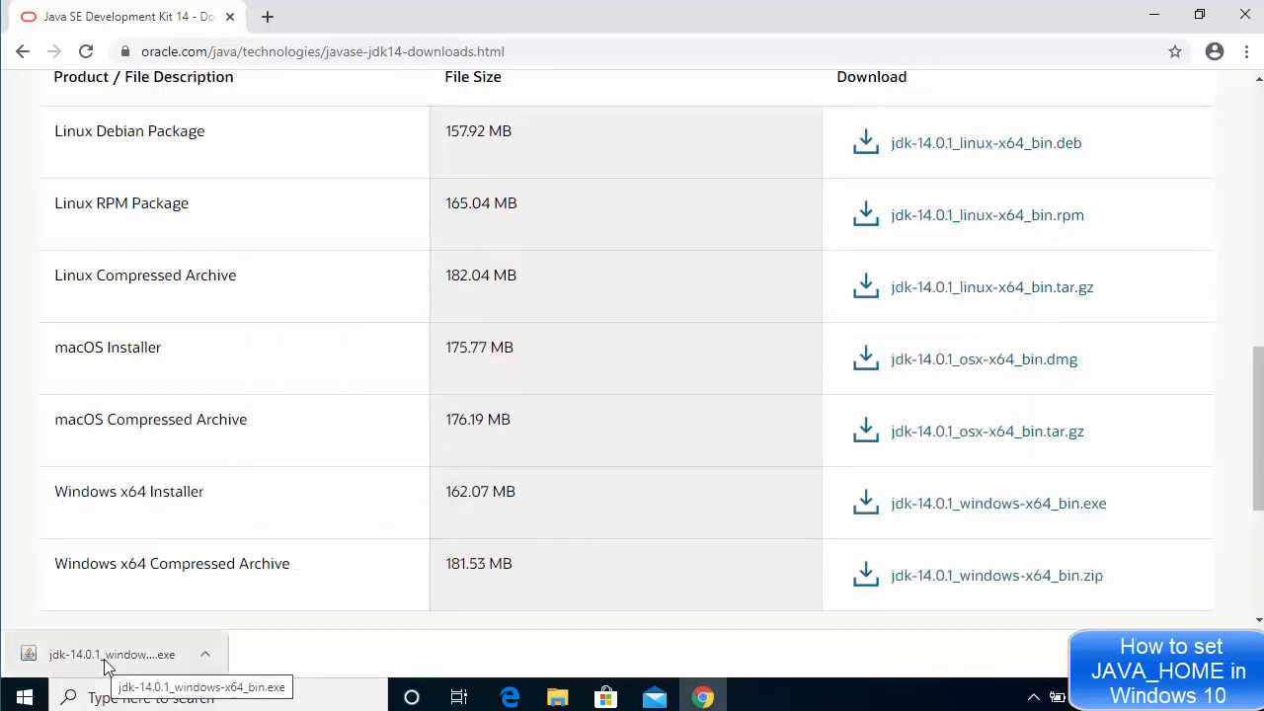
Run the downloaded JDK installer and install it to the default folder C:\Program Files\Java\jdk-14.0.1\, closing the wizard when done
{"action": "left_click", "coordinate": [107, 655]}
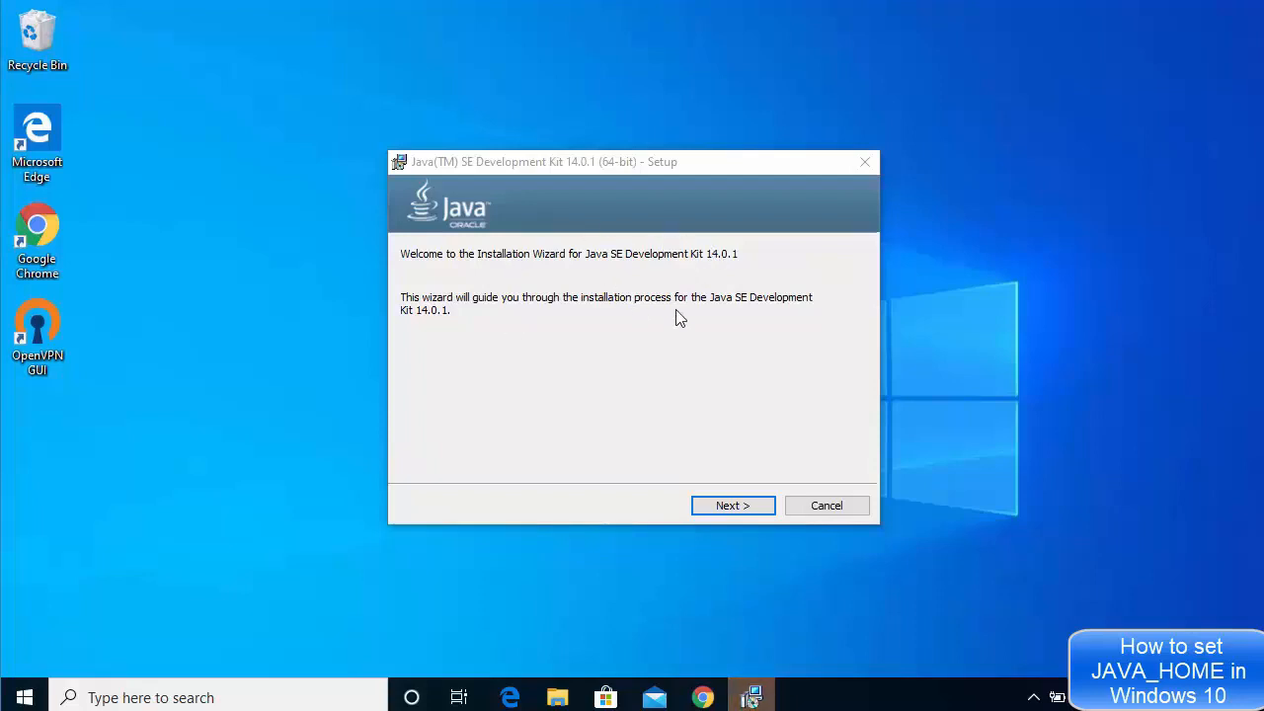
{"action": "left_click", "coordinate": [731, 506]}
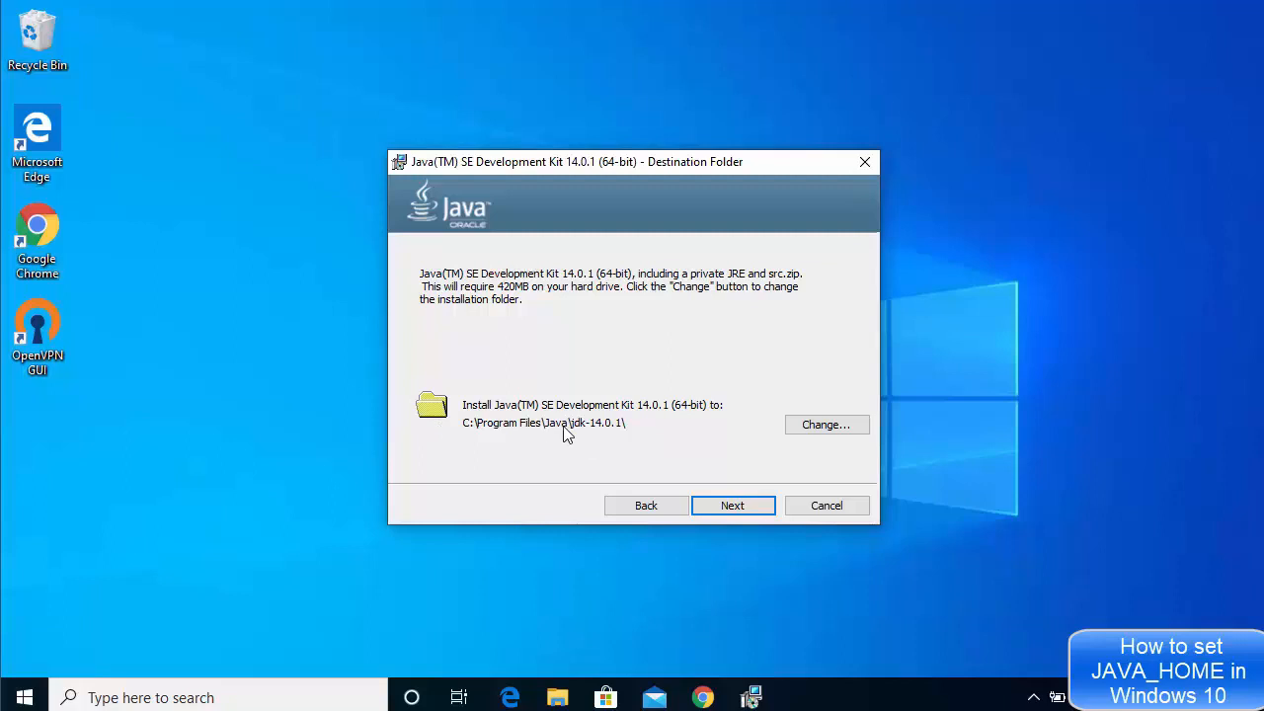
{"action": "left_click", "coordinate": [719, 504]}
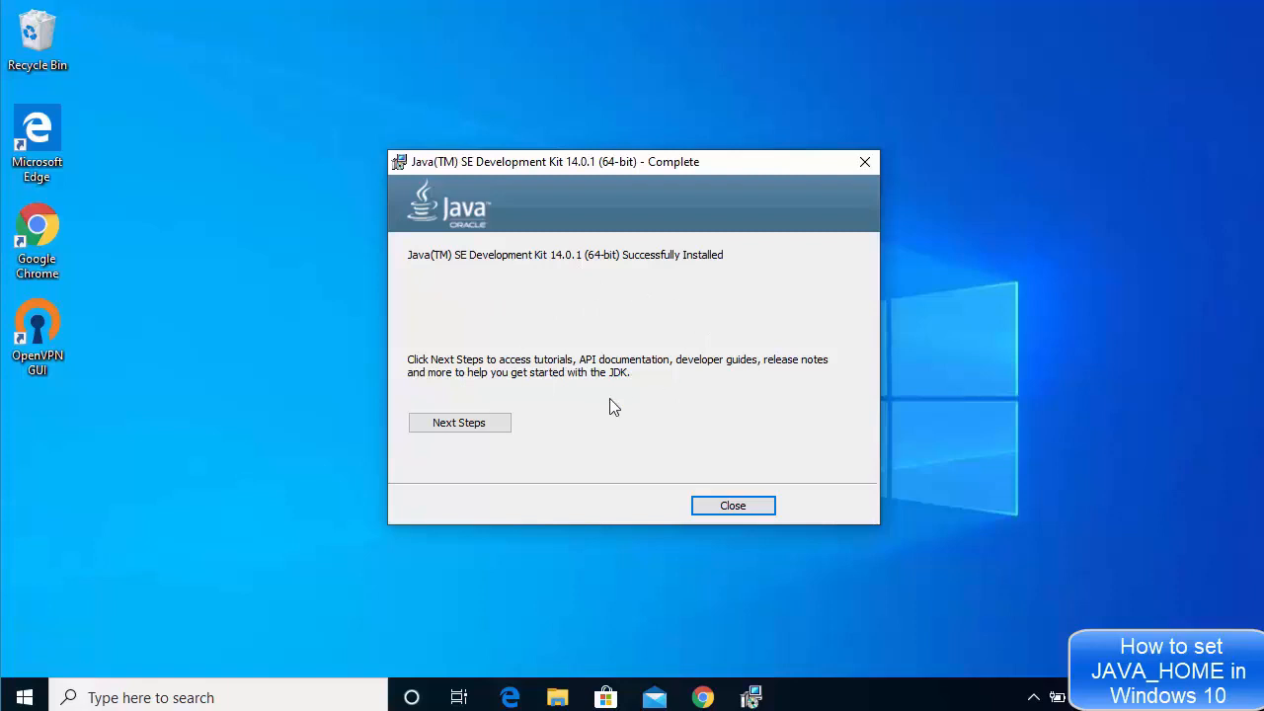
{"action": "left_click", "coordinate": [726, 509]}
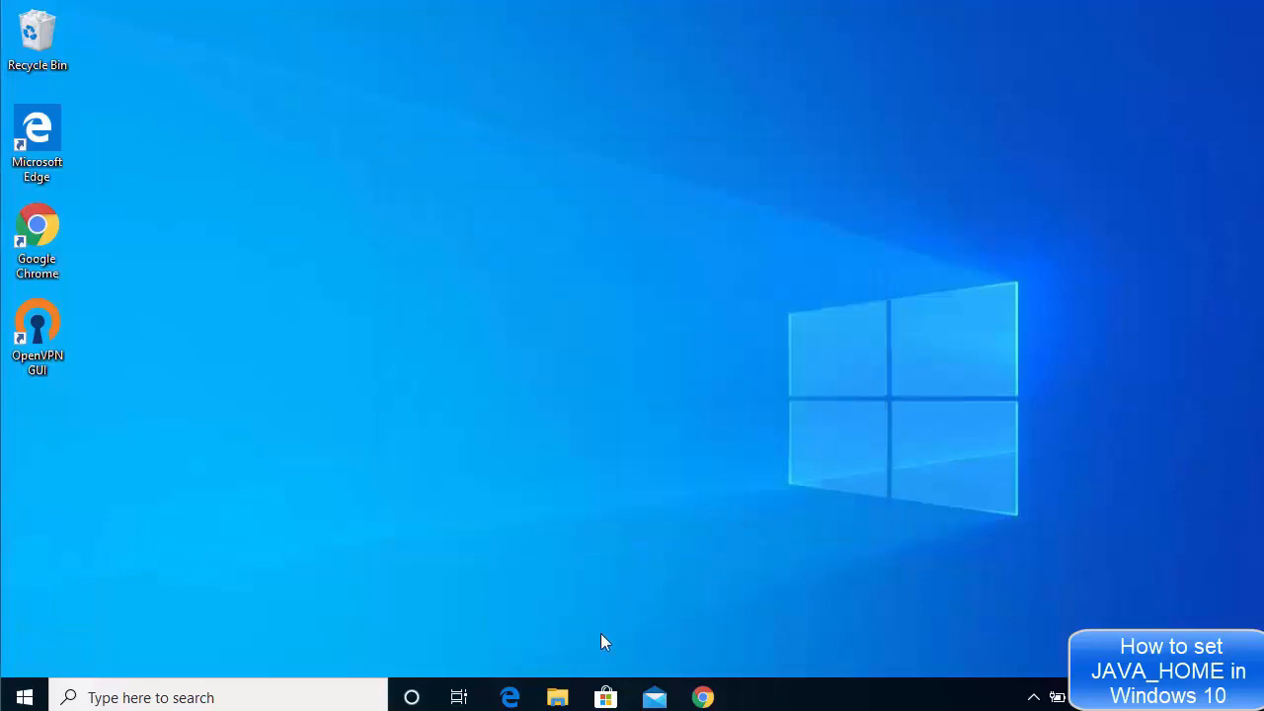
Browse in File Explorer to C:\Program Files\Java\jdk-14.0.1\bin and select the folder's full path
{"action": "left_click", "coordinate": [564, 697]}
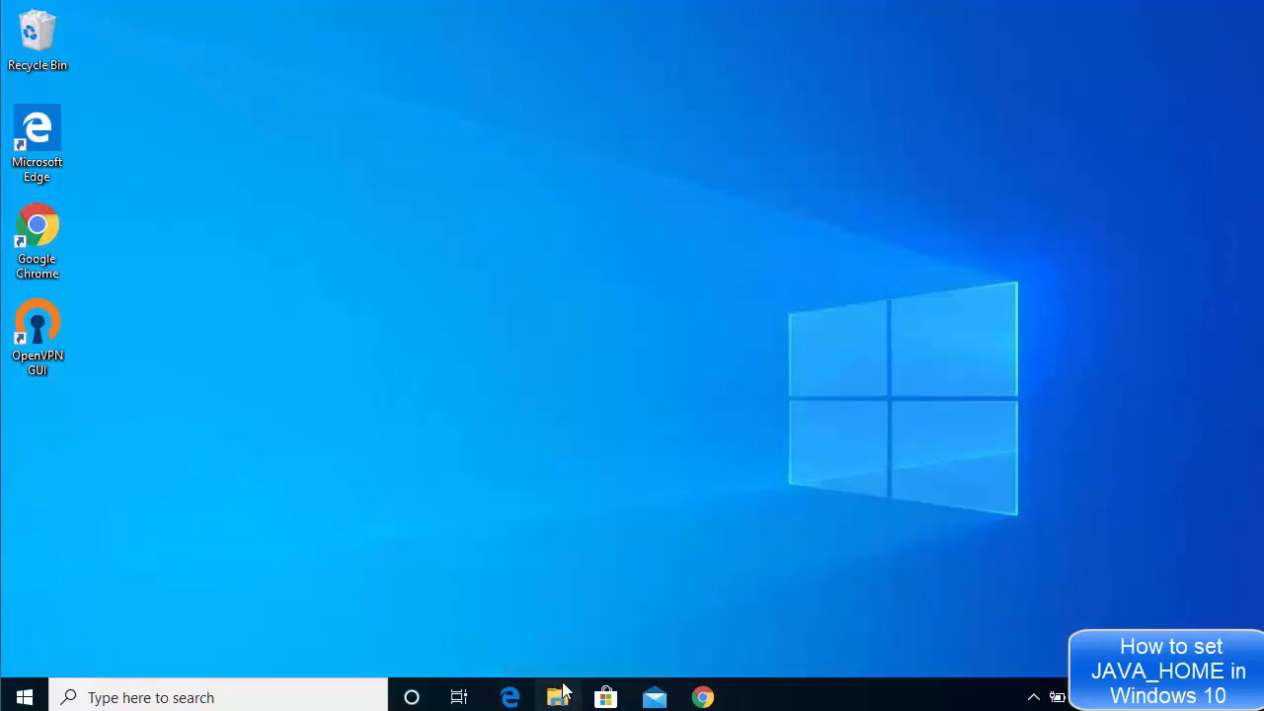
{"action": "left_click", "coordinate": [223, 336]}
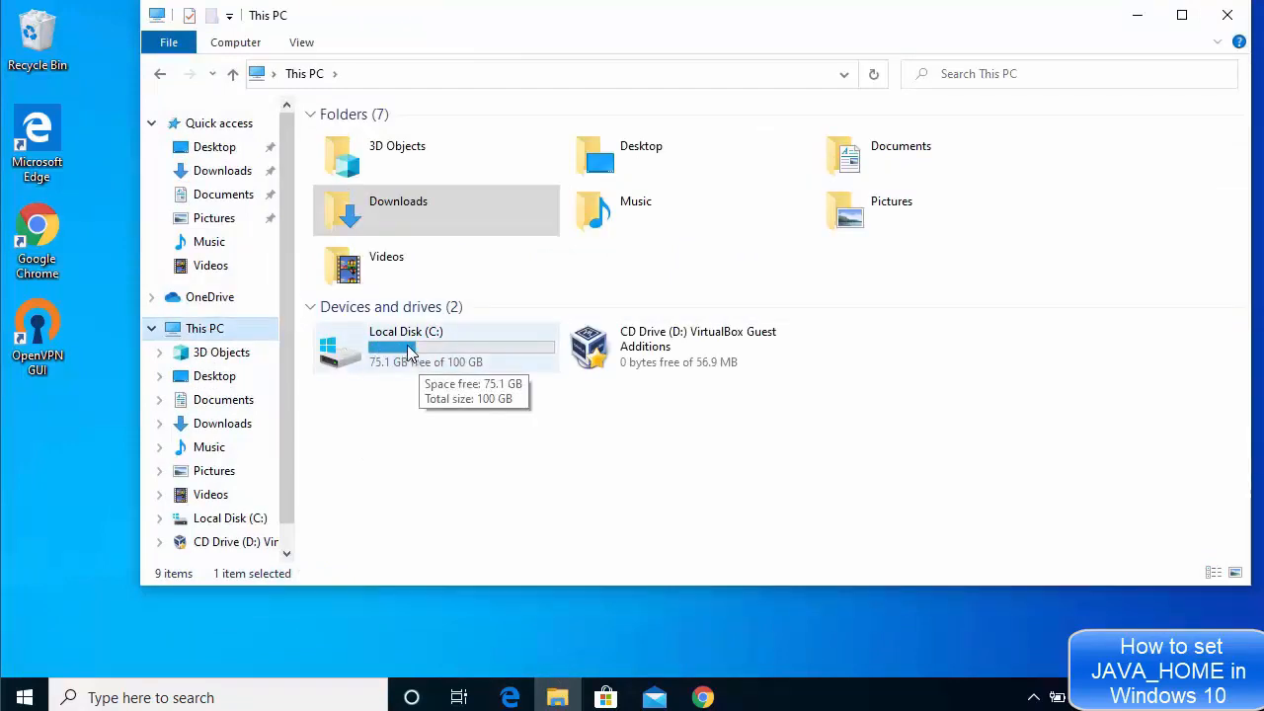
{"action": "double_click", "coordinate": [411, 353]}
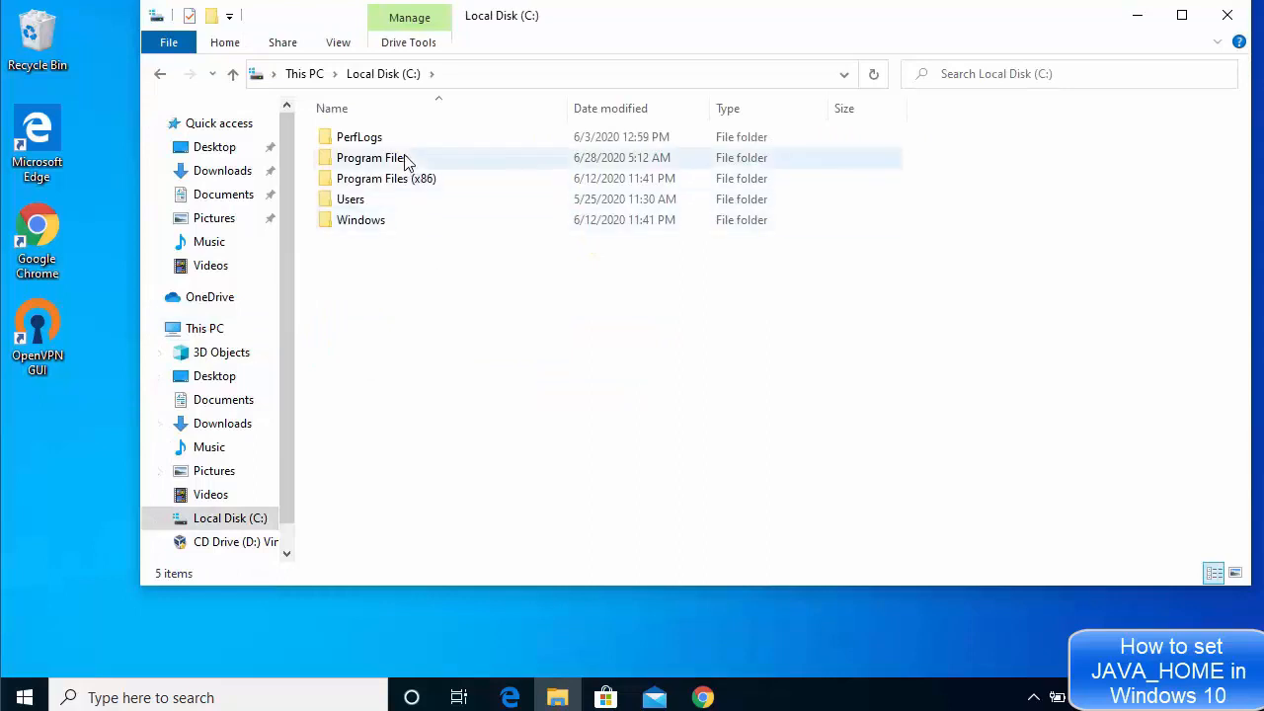
{"action": "double_click", "coordinate": [383, 162]}
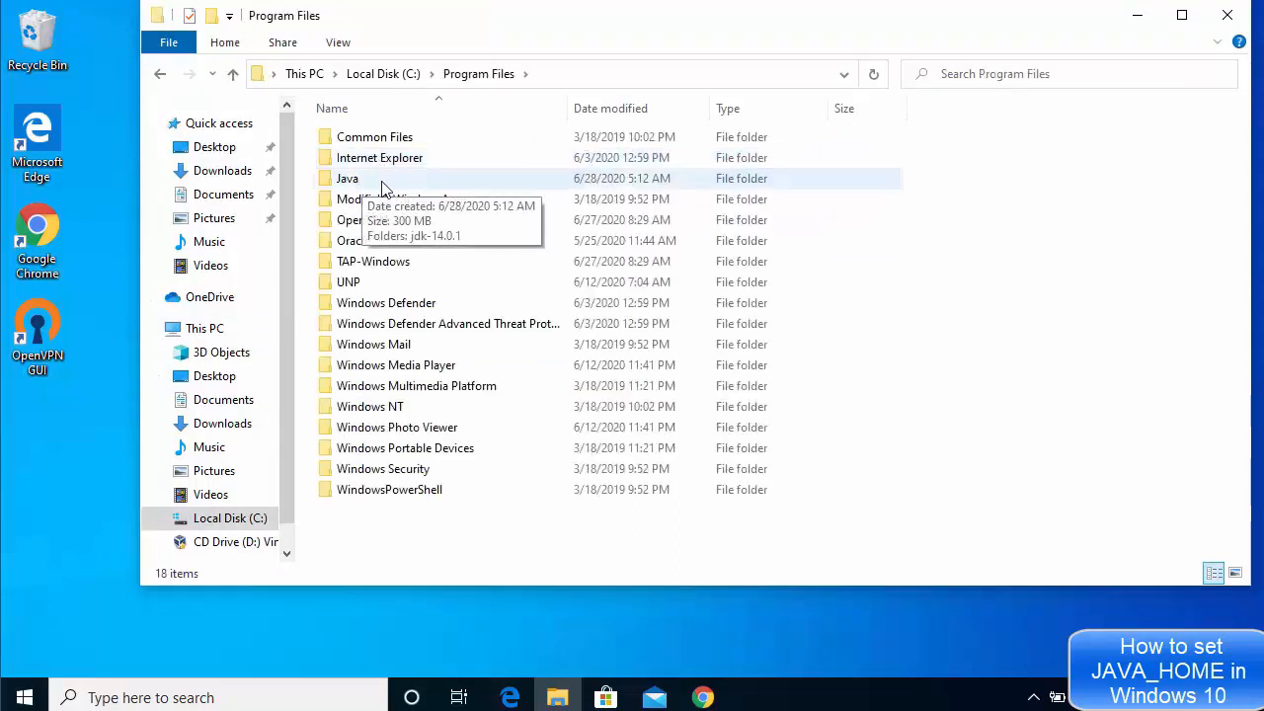
{"action": "double_click", "coordinate": [373, 181]}
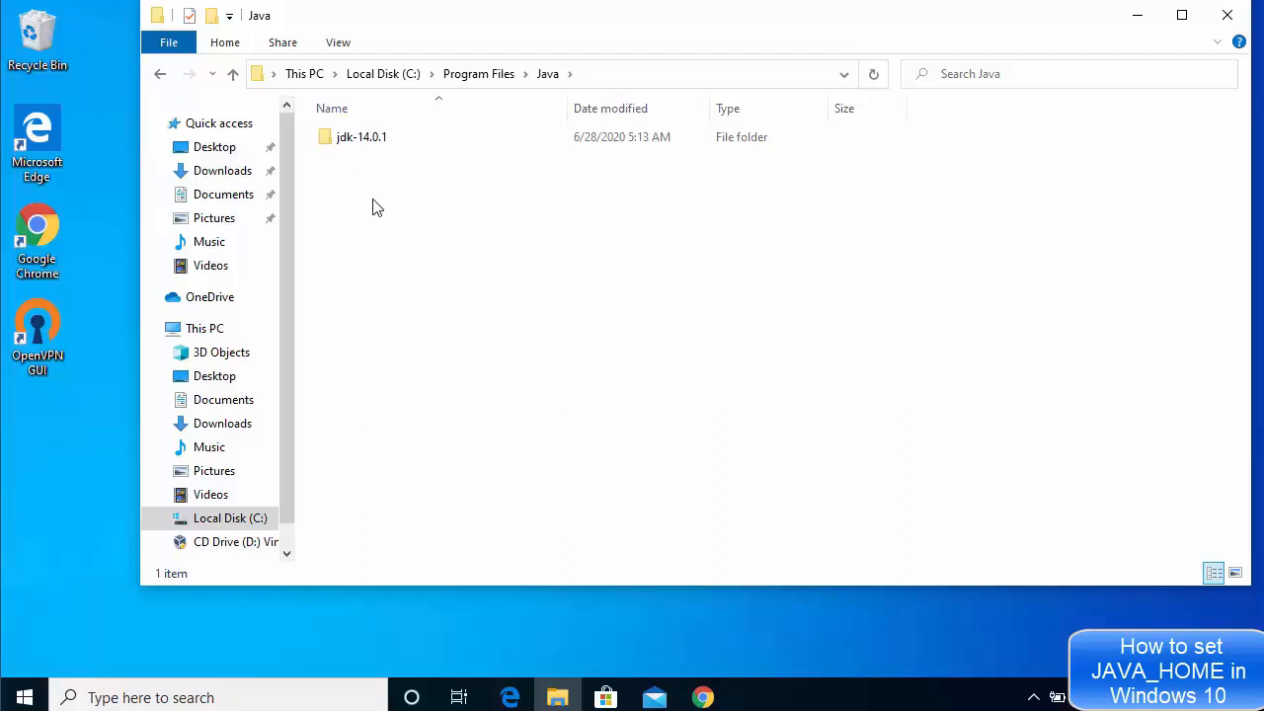
{"action": "double_click", "coordinate": [375, 145]}
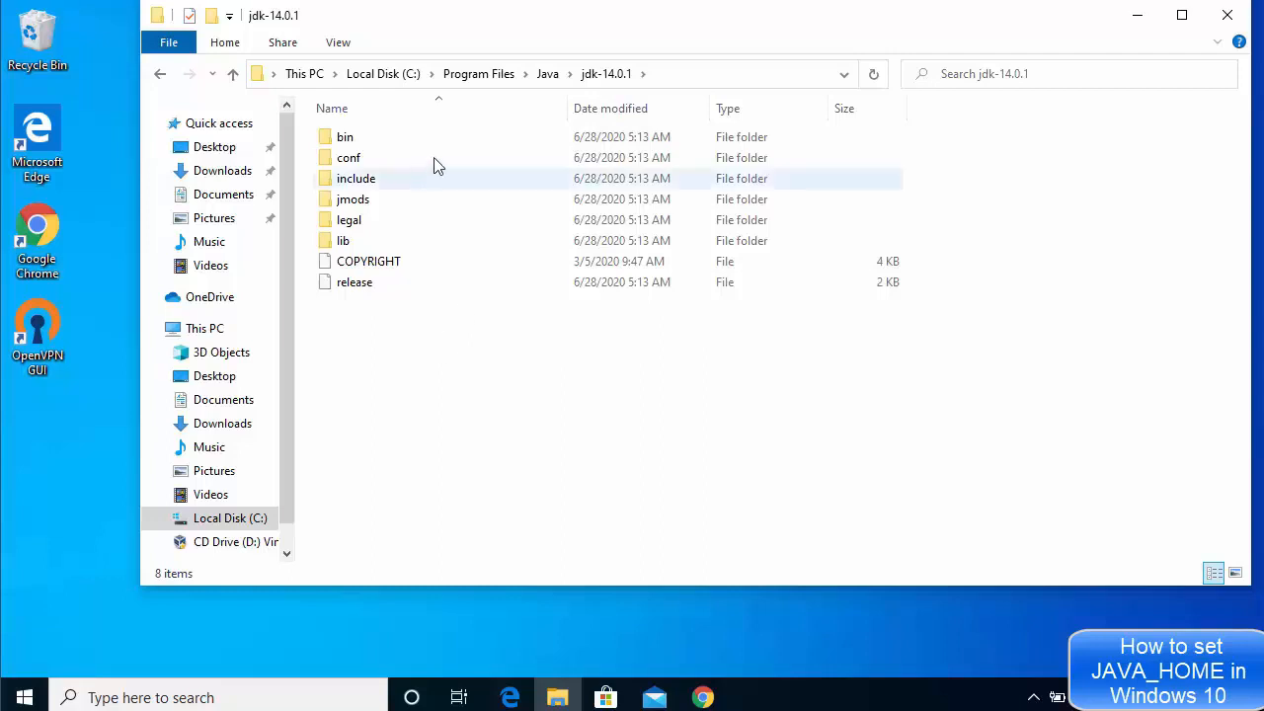
{"action": "double_click", "coordinate": [388, 145]}
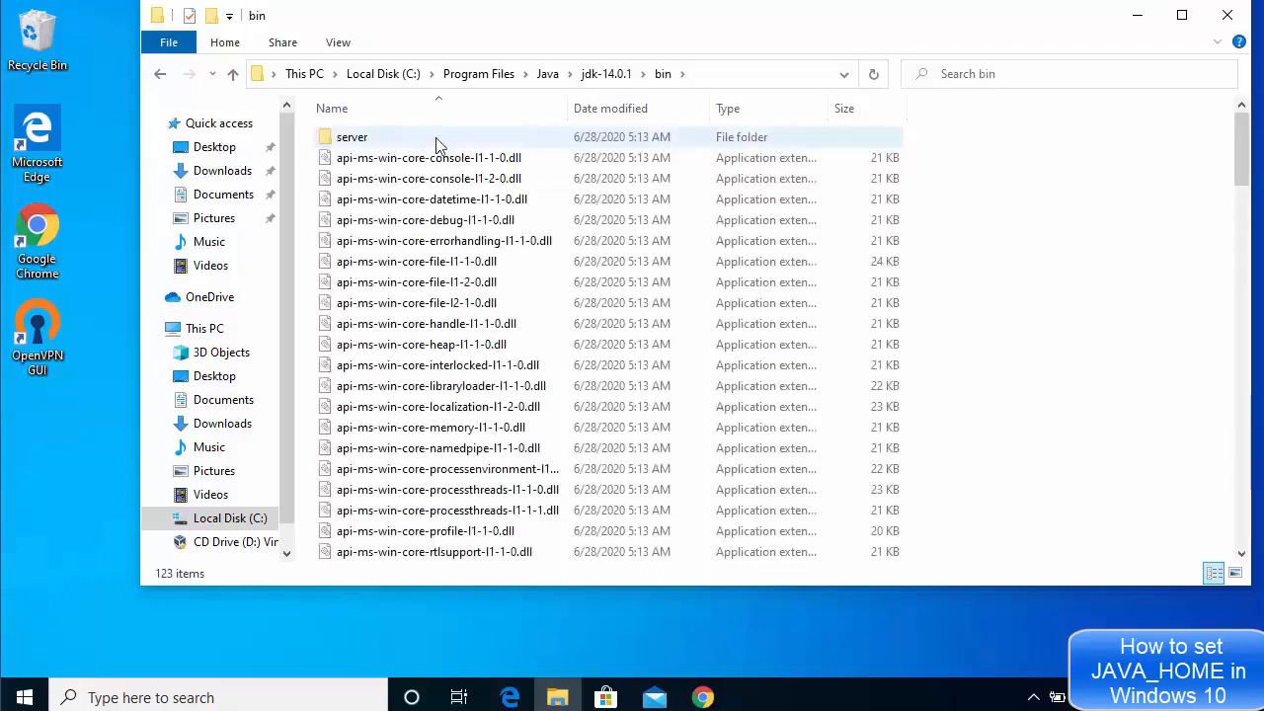
{"action": "left_click", "coordinate": [771, 76]}
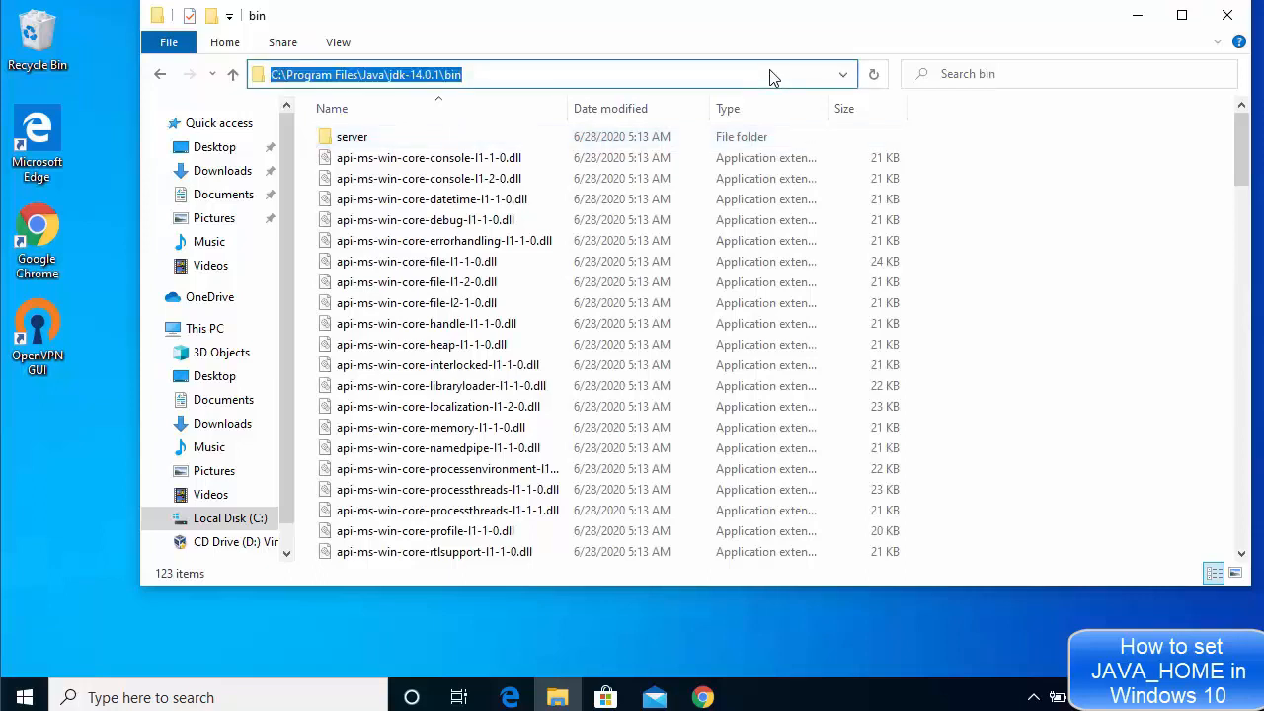
Search Windows for "envi", open the system environment variables settings and bring up the Environment Variables dialog
{"action": "left_click", "coordinate": [202, 691]}
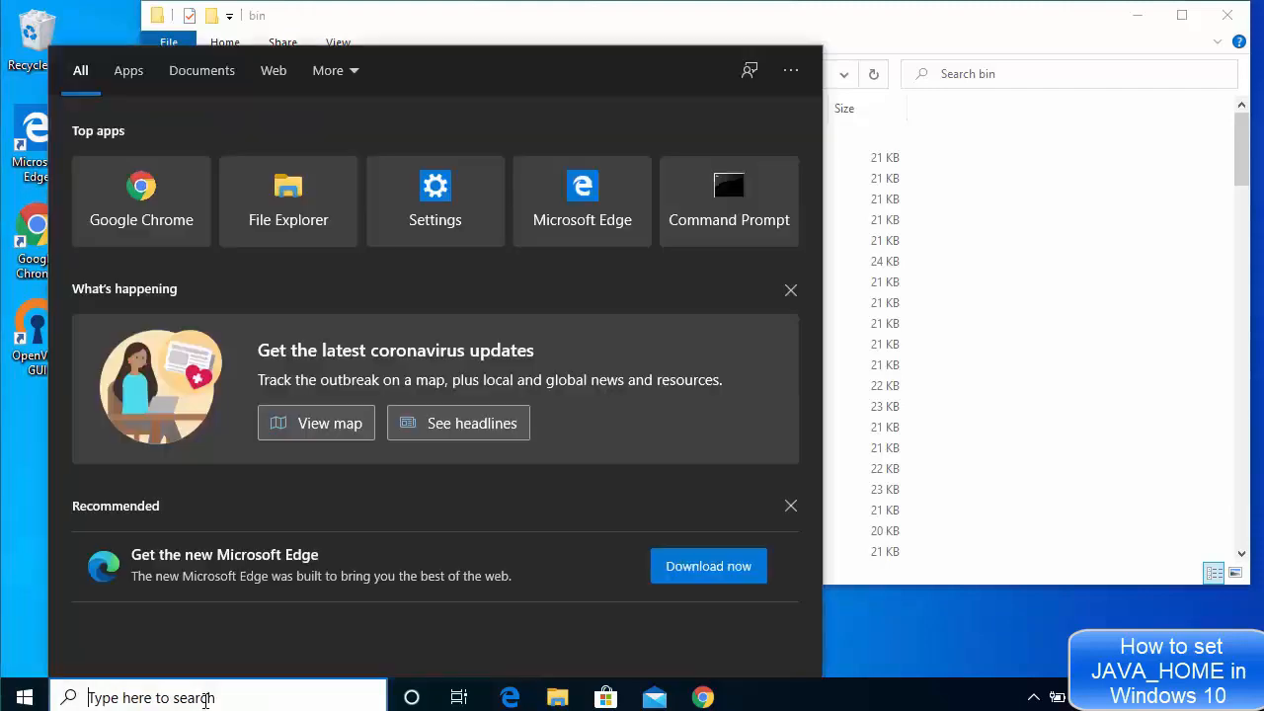
{"action": "type", "text": "envi"}
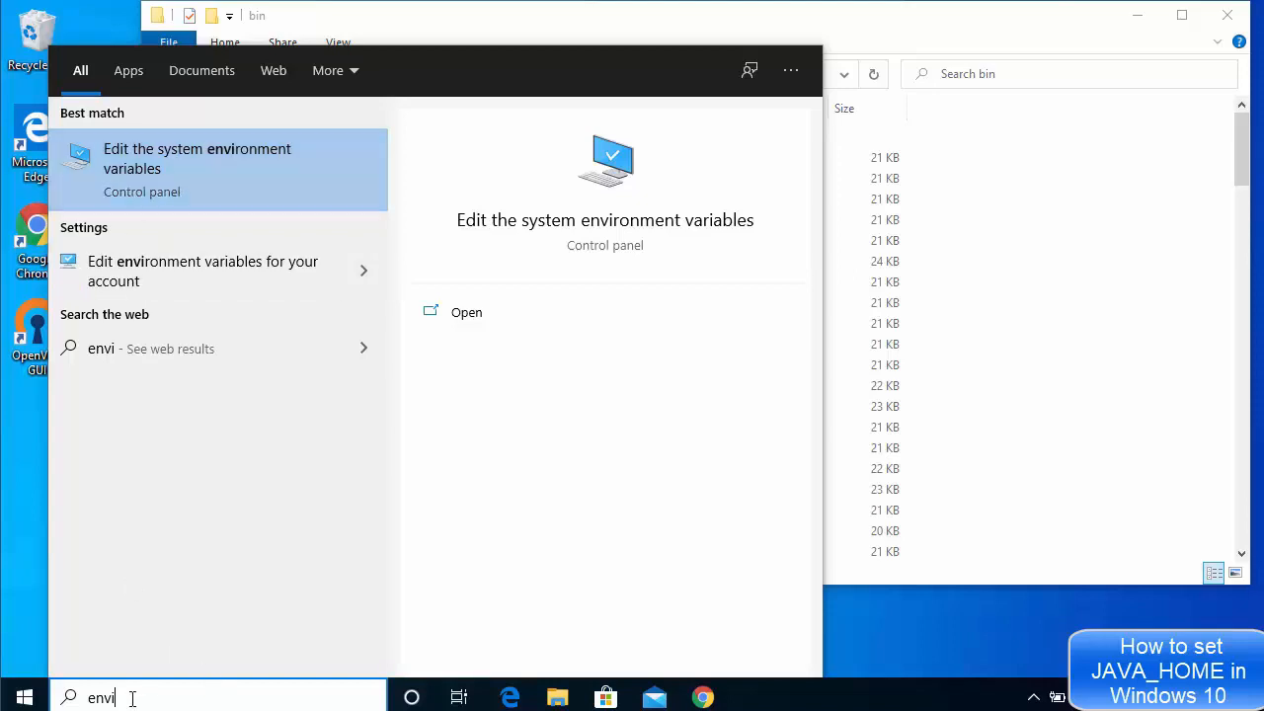
{"action": "left_click", "coordinate": [182, 168]}
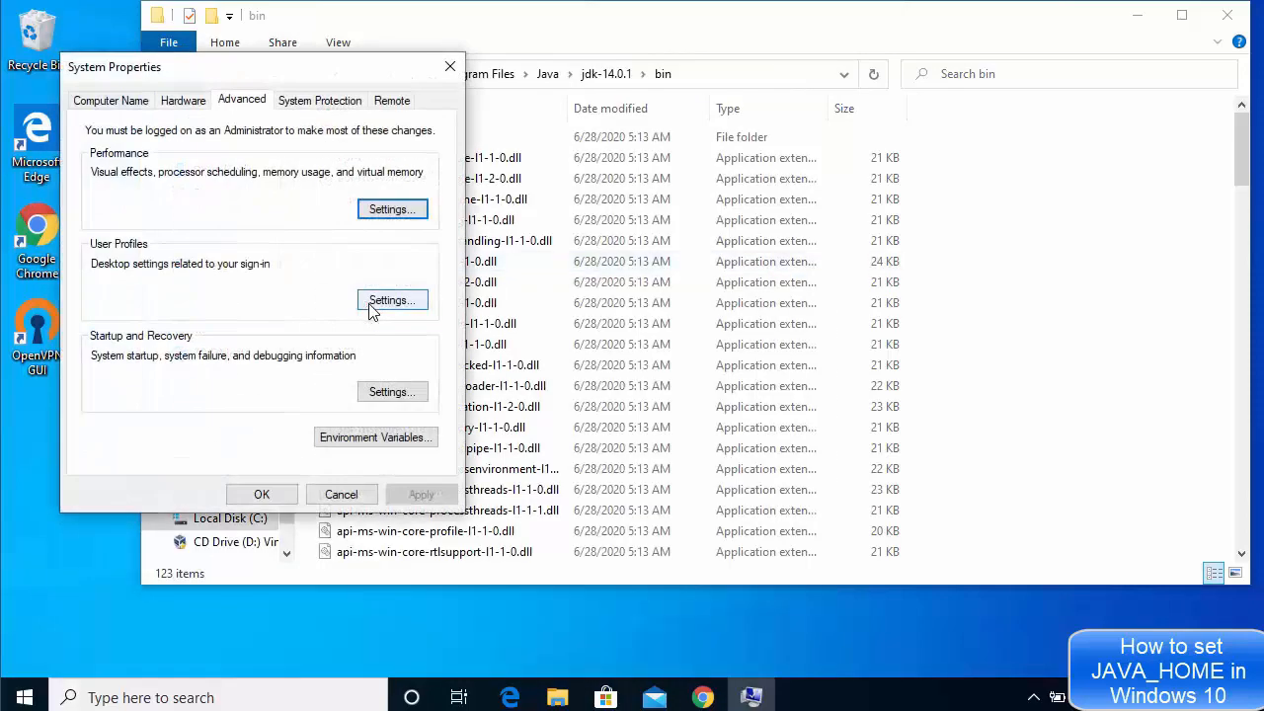
{"action": "left_click", "coordinate": [351, 440]}
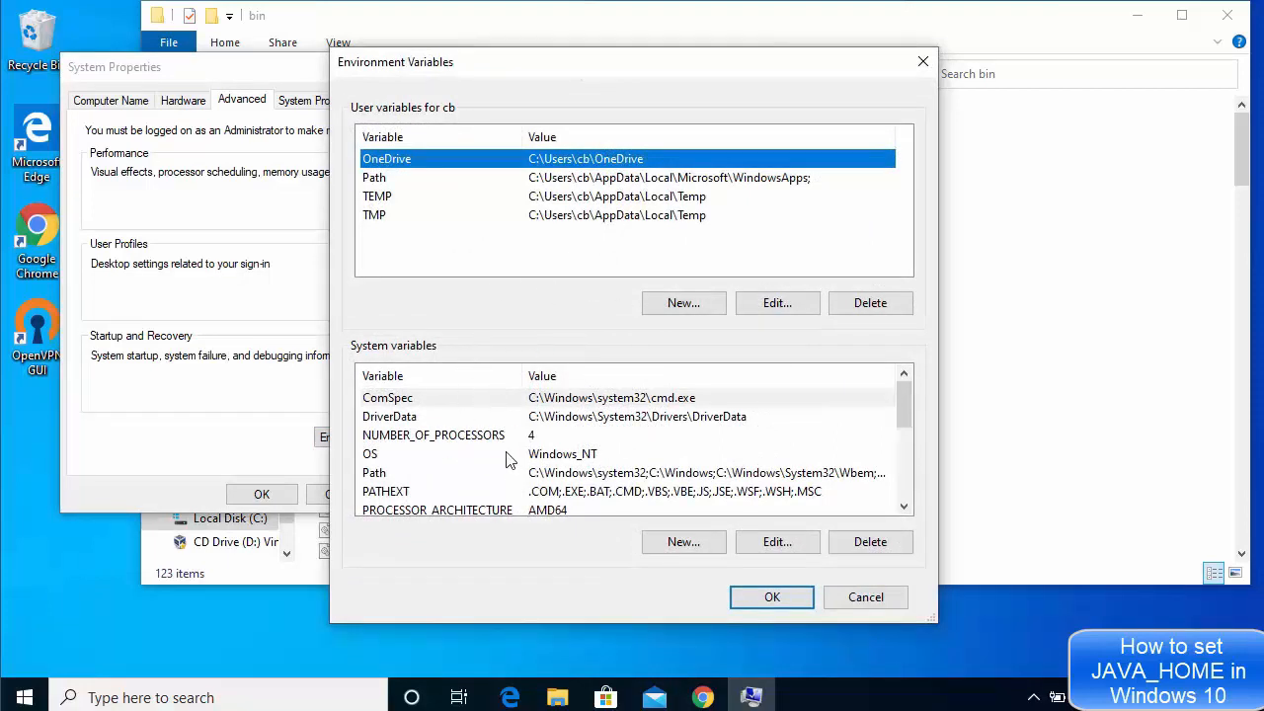
Add C:\Program Files\Java\jdk-14.0.1\bin, copied from File Explorer, as a new entry in the system Path variable and confirm the edit
{"action": "left_click", "coordinate": [379, 476]}
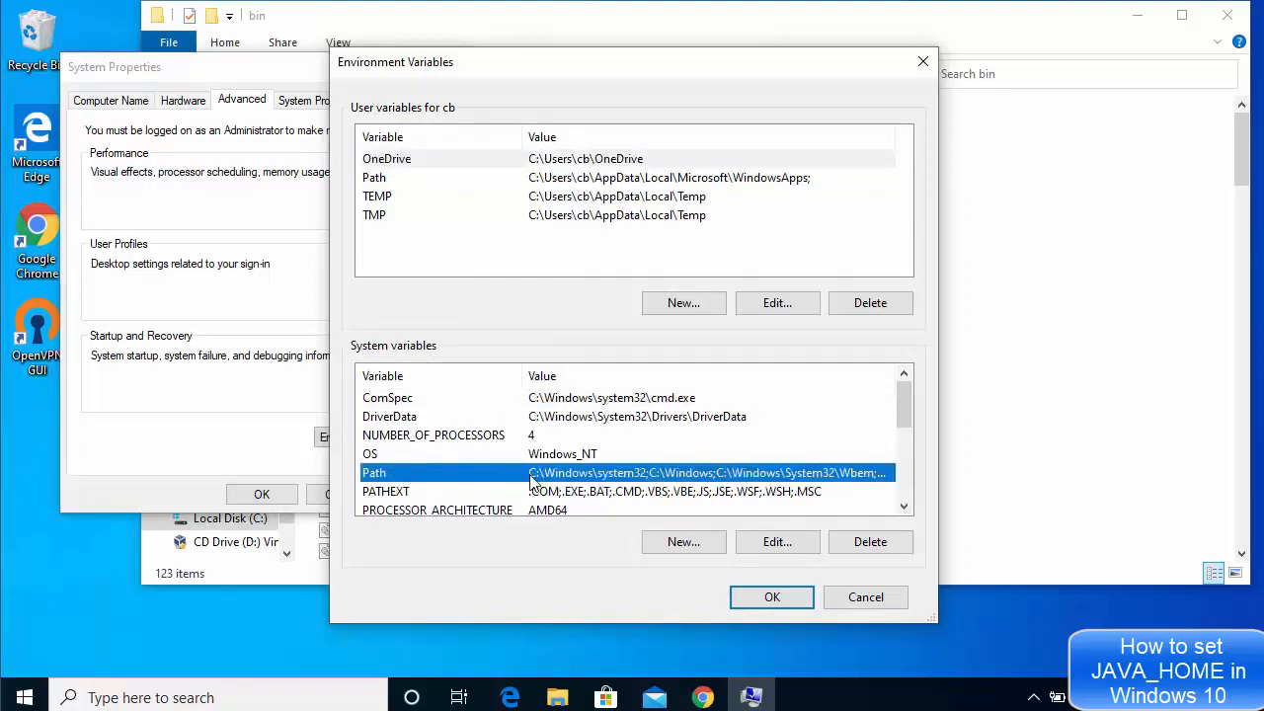
{"action": "left_click", "coordinate": [776, 541]}
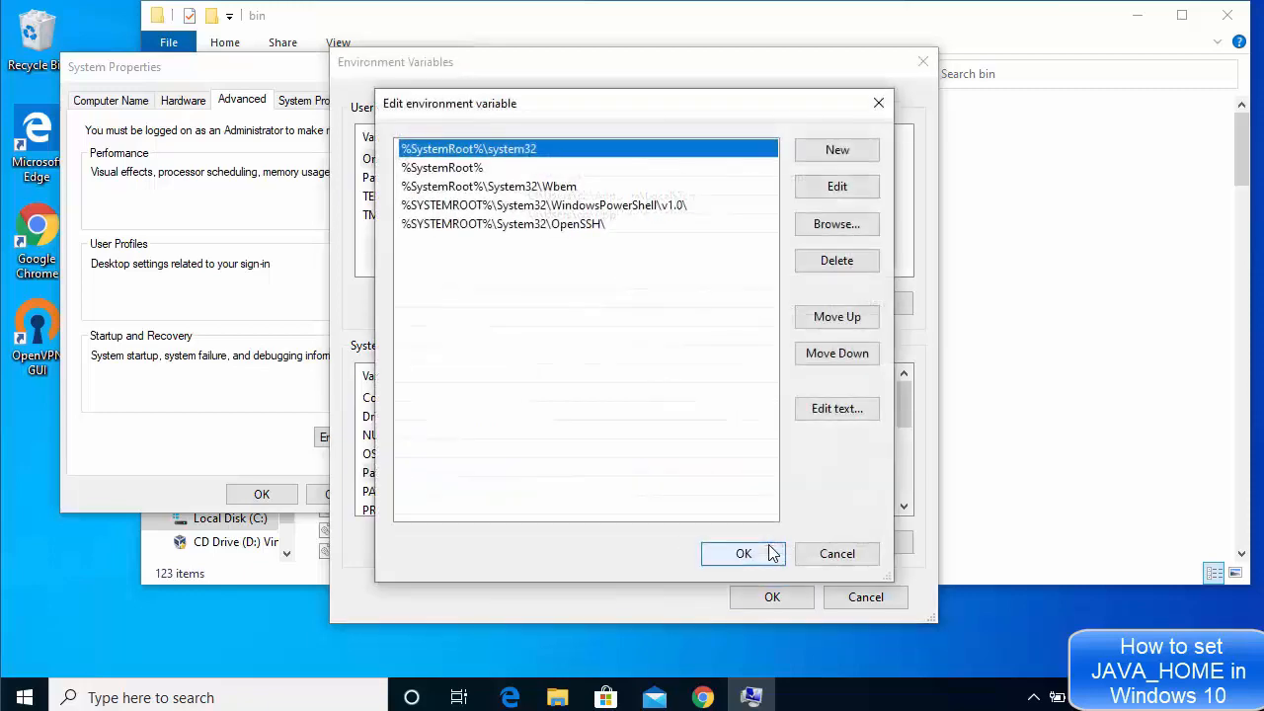
{"action": "left_click", "coordinate": [844, 158]}
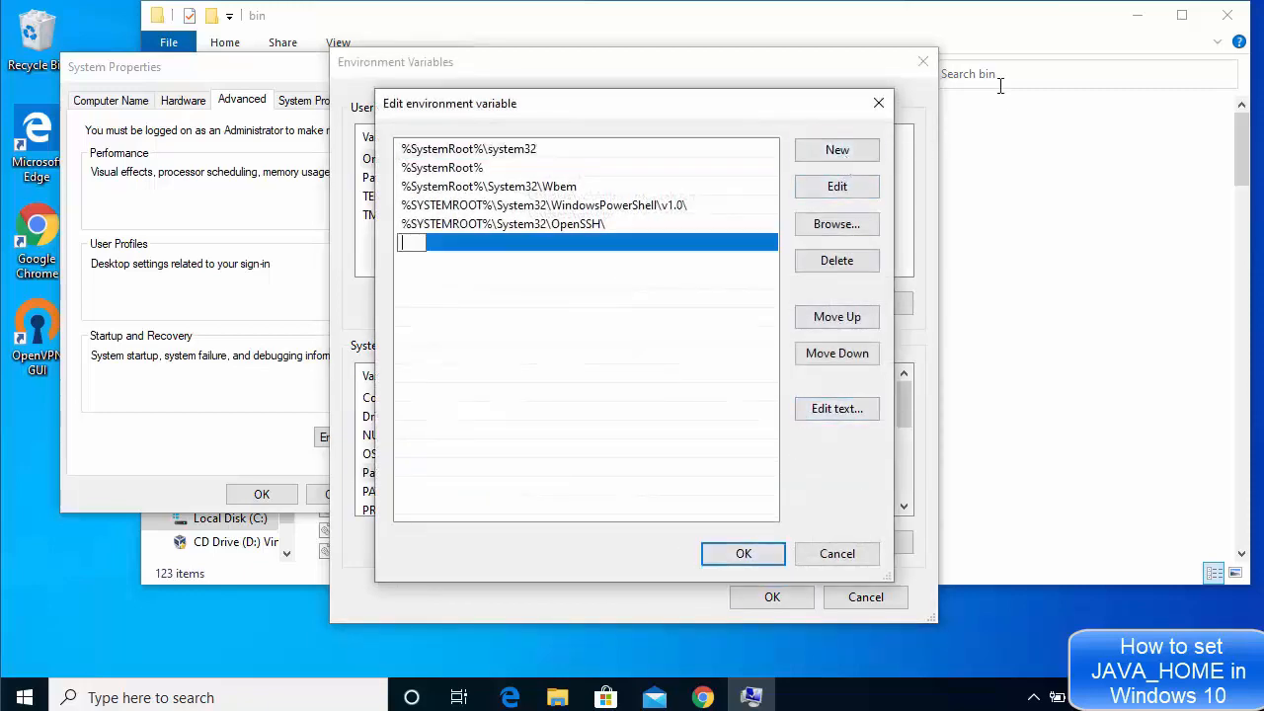
{"action": "left_click", "coordinate": [1048, 156]}
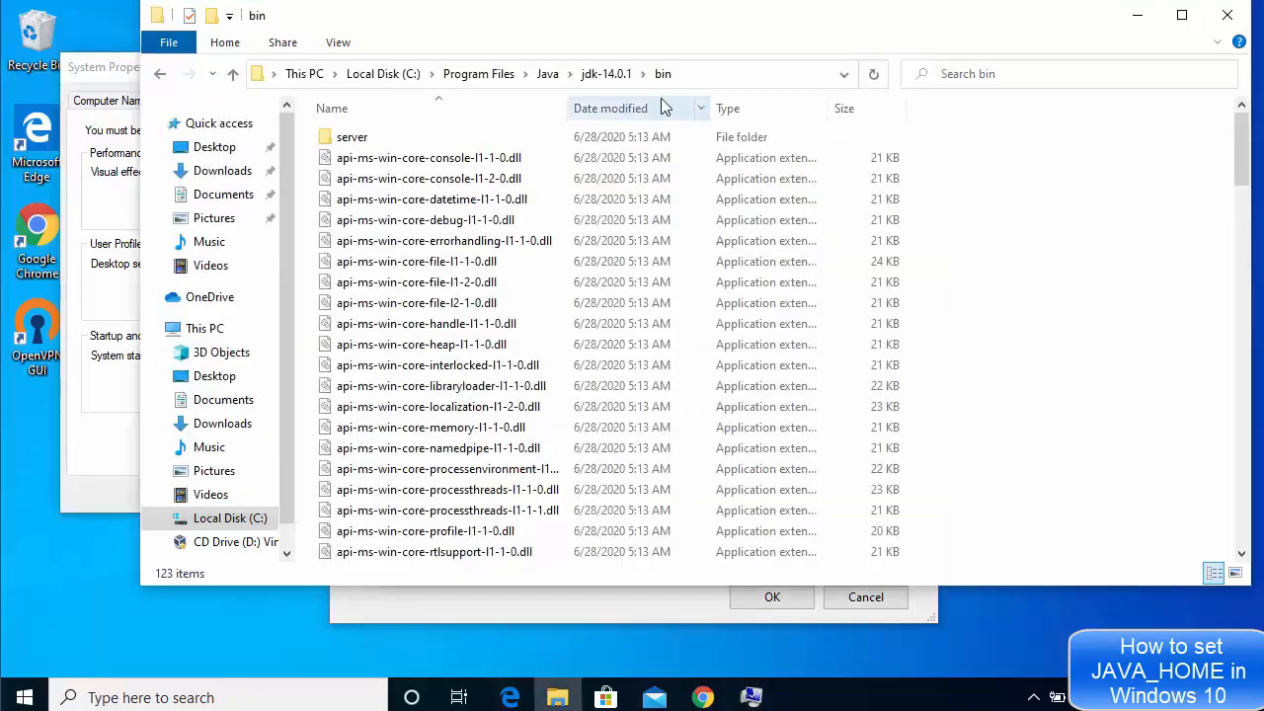
{"action": "left_click", "coordinate": [726, 82]}
{"action": "key", "text": "ctrl+c"}
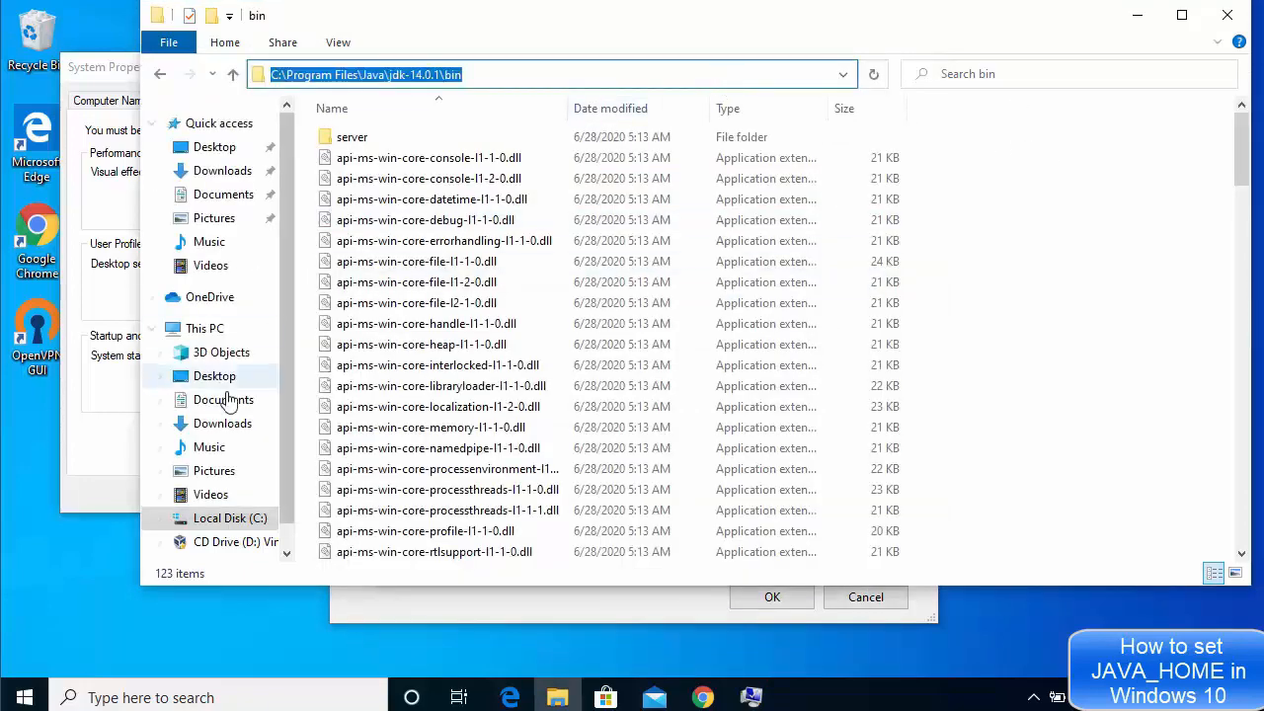
{"action": "left_click", "coordinate": [122, 476]}
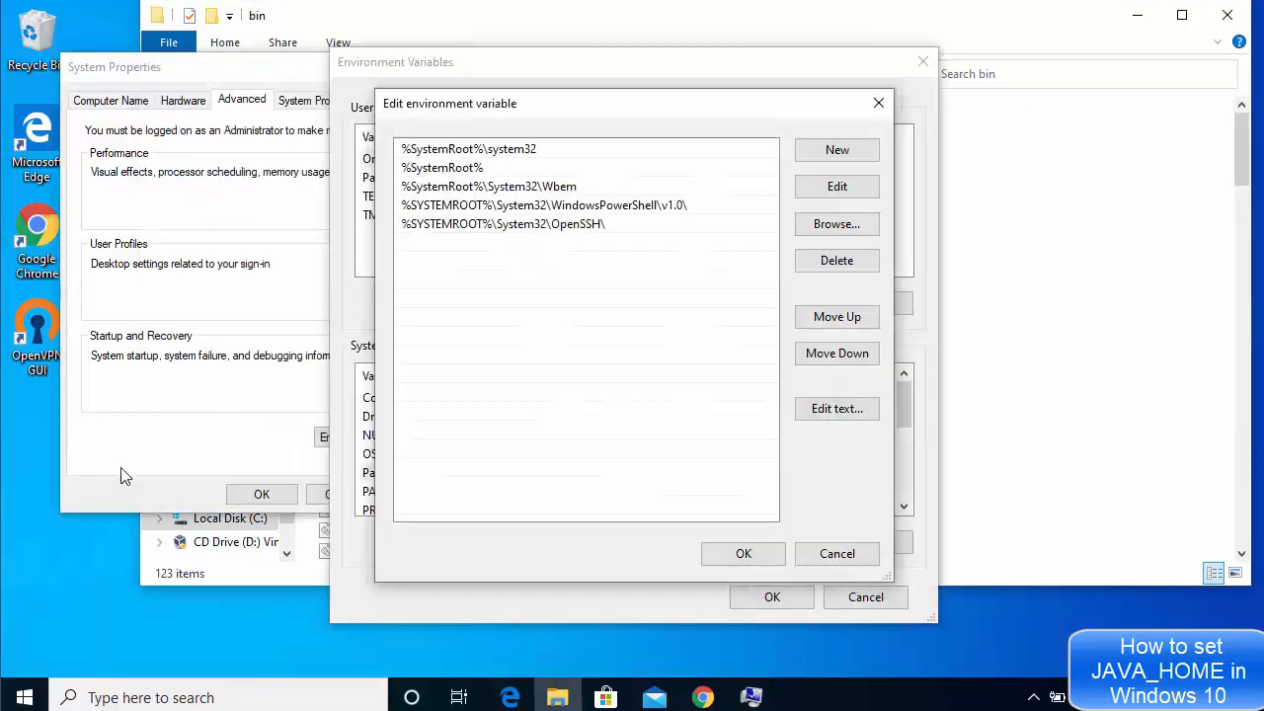
{"action": "left_click", "coordinate": [836, 150]}
{"action": "key", "text": "ctrl+v"}
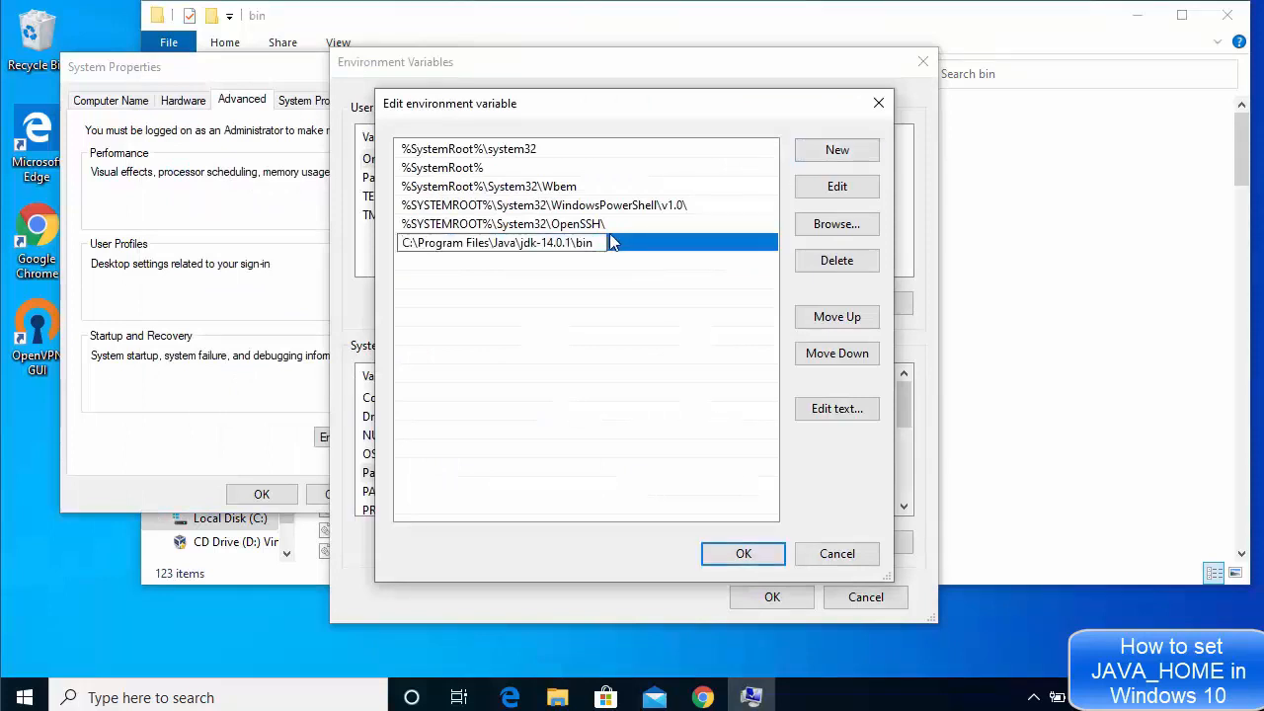
{"action": "key", "text": "Return"}
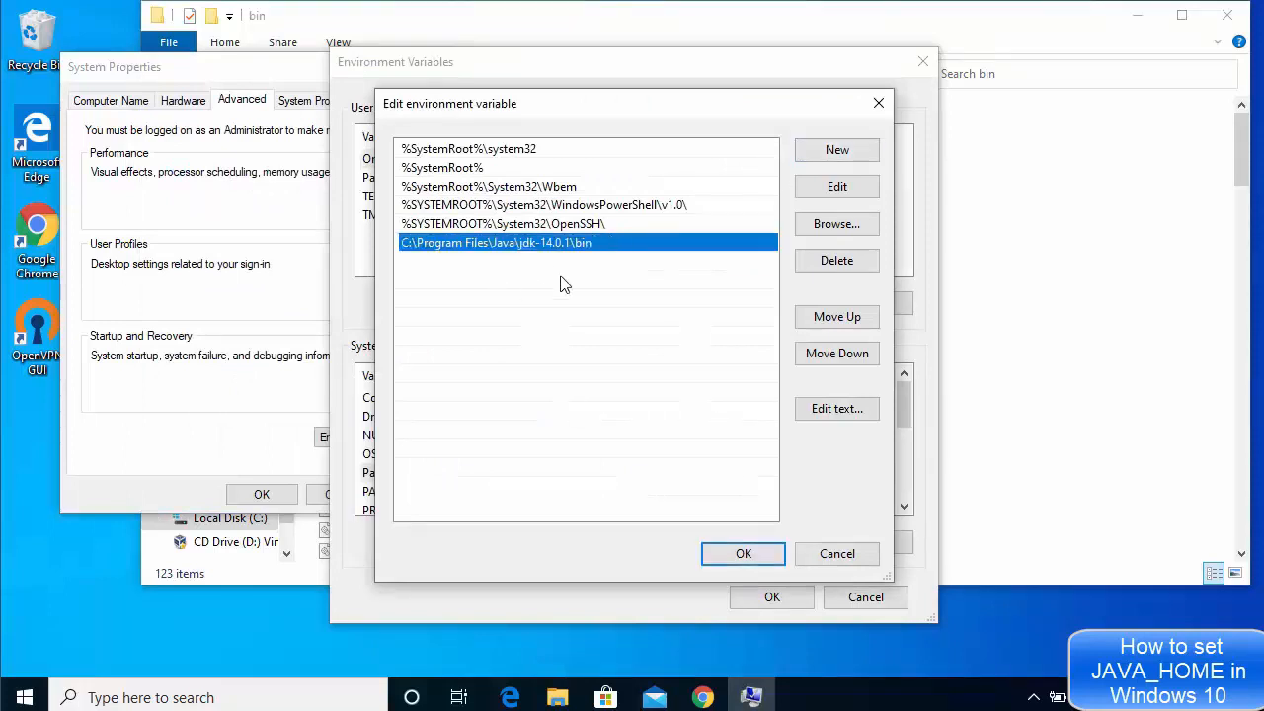
{"action": "left_click", "coordinate": [742, 553]}
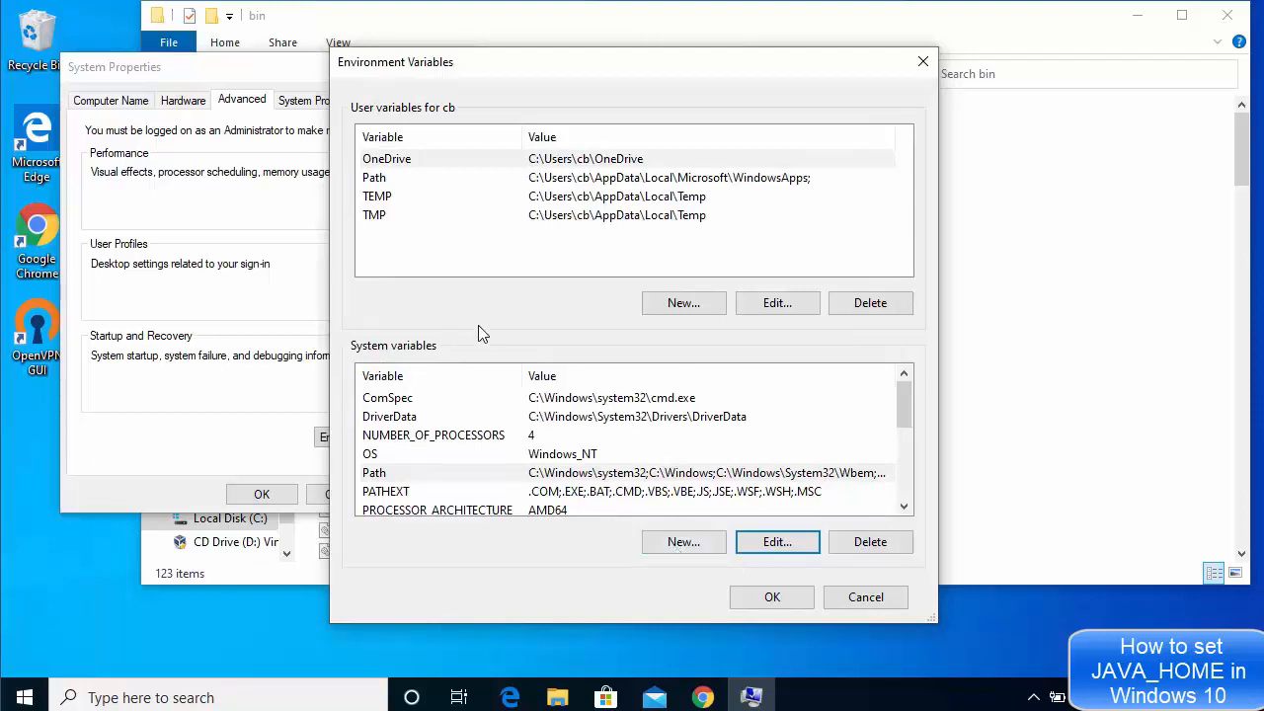
Start a new system variable and name it JAVA_HOME
{"action": "left_click", "coordinate": [672, 541]}
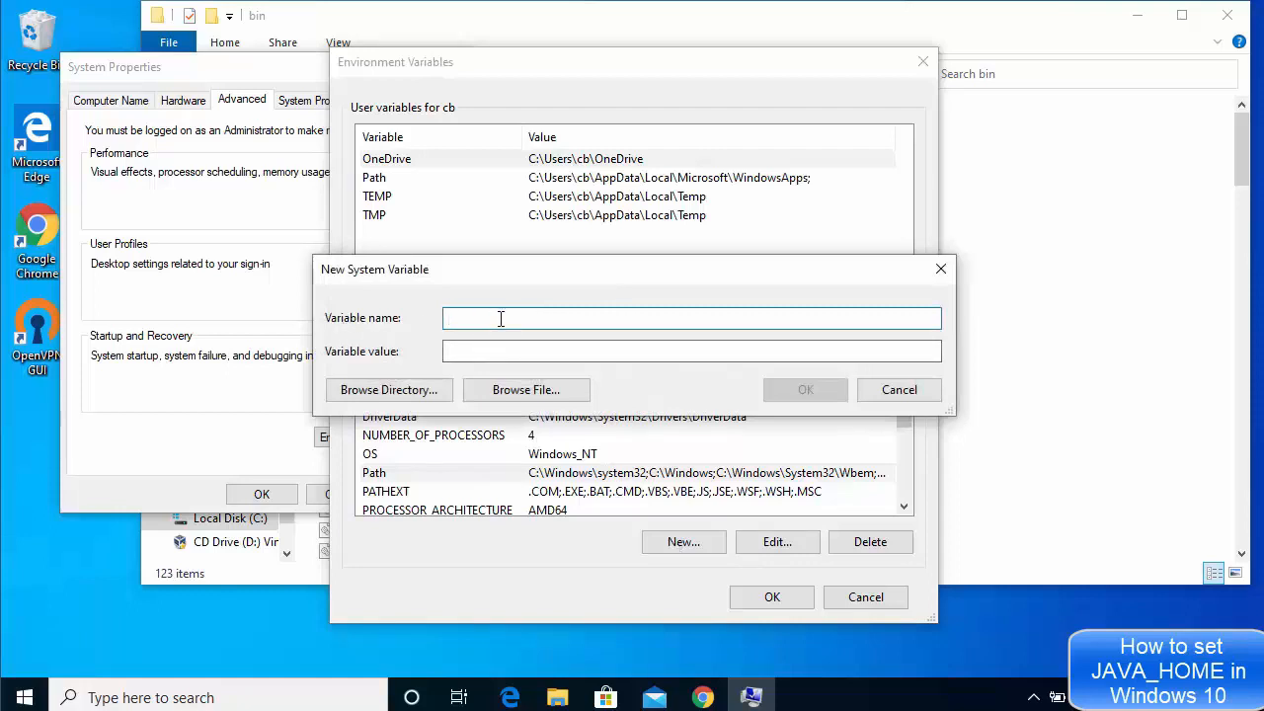
{"action": "type", "text": "JAVA"}
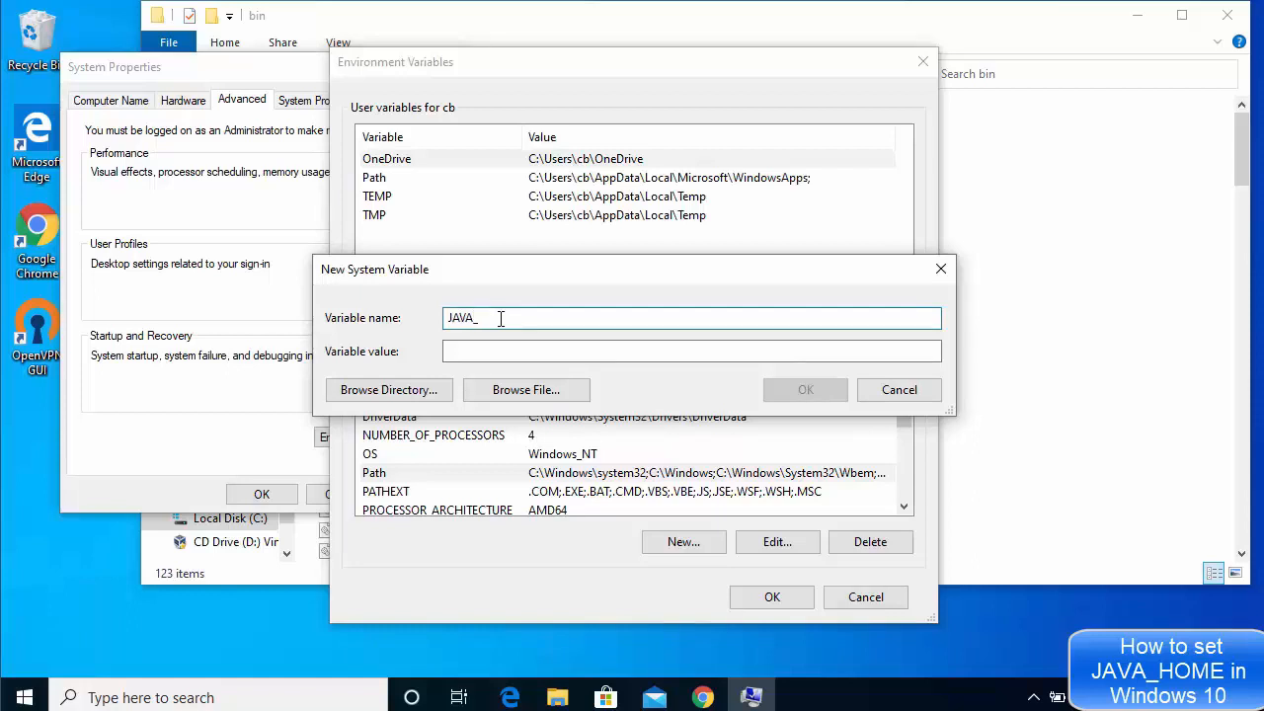
{"action": "type", "text": "_HOME"}
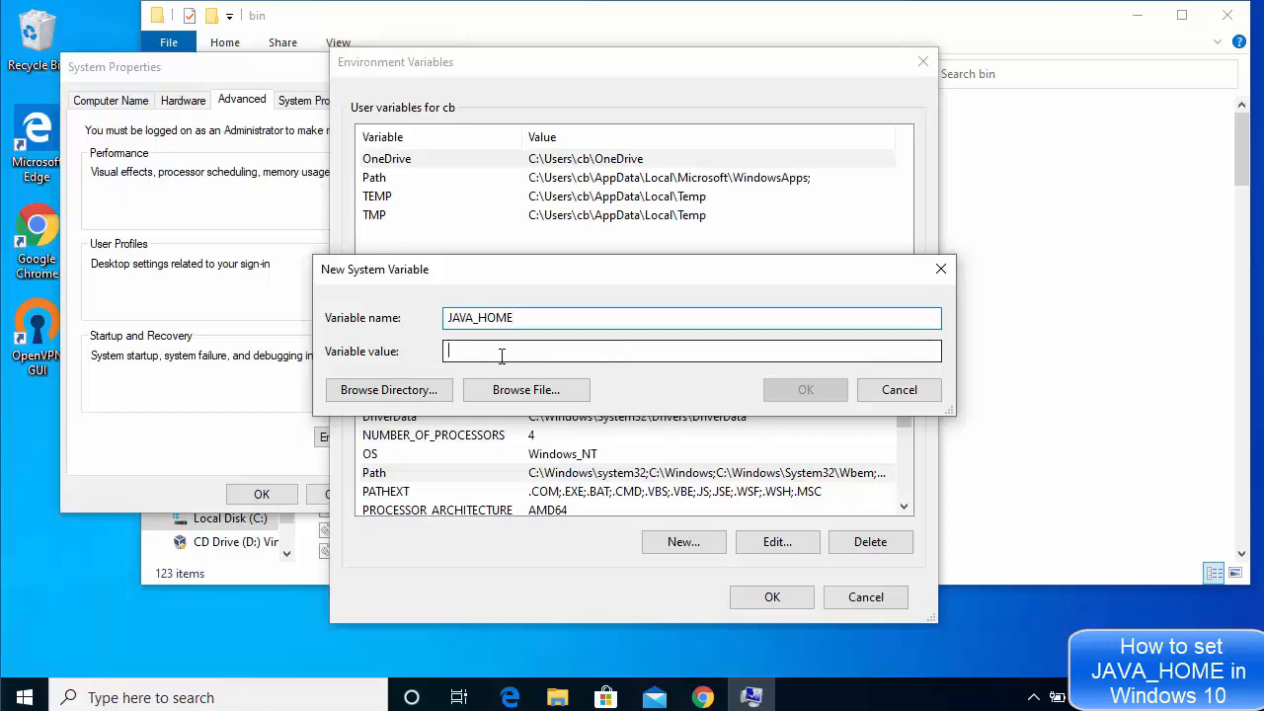
Set the new variable's value to the JDK folder path C:\Program Files\Java\jdk-14.0.1 copied from File Explorer, and save all environment variable changes
{"action": "left_click", "coordinate": [1057, 333]}
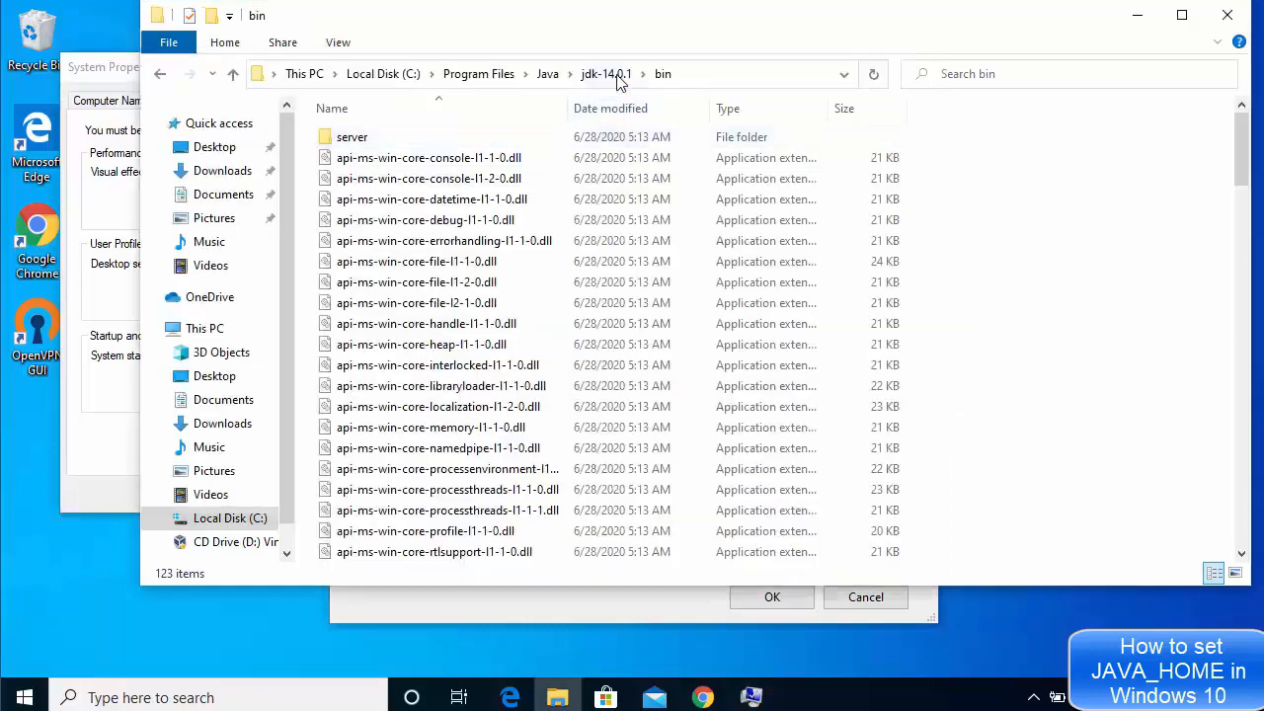
{"action": "left_click", "coordinate": [606, 74]}
{"action": "left_click", "coordinate": [681, 79]}
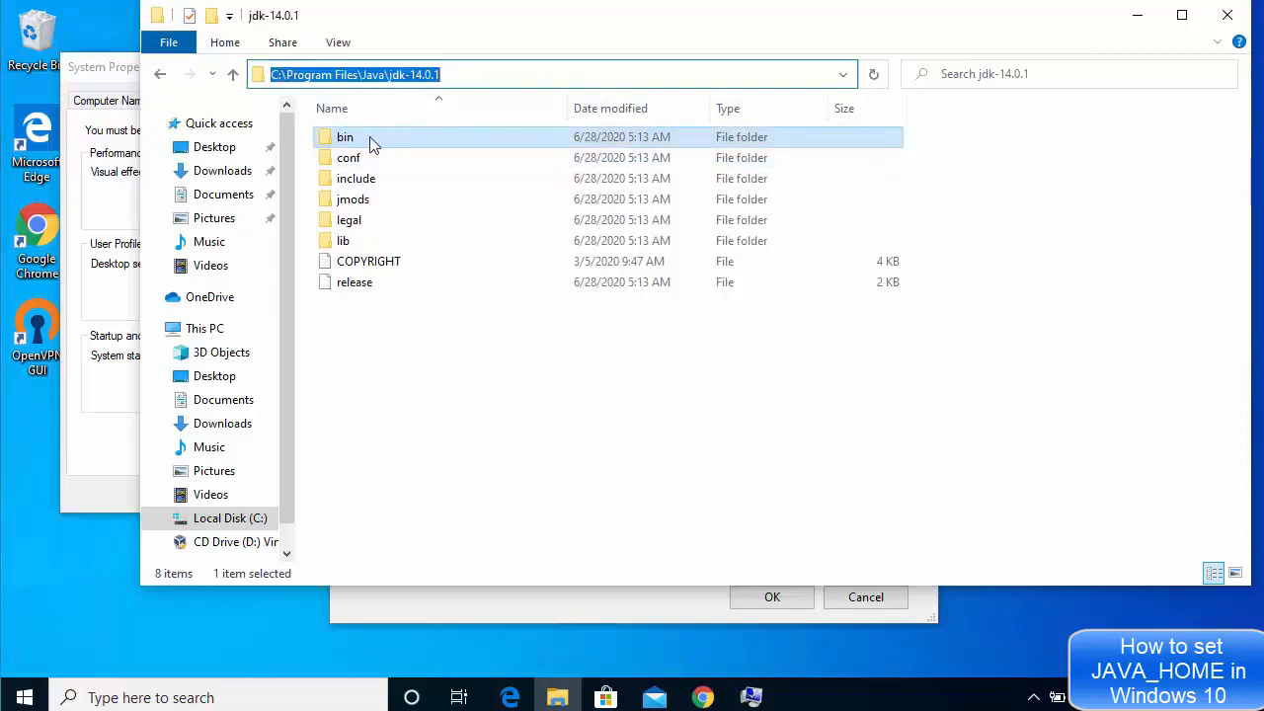
{"action": "left_click", "coordinate": [478, 71]}
{"action": "key", "text": "ctrl+a"}
{"action": "key", "text": "ctrl+c"}
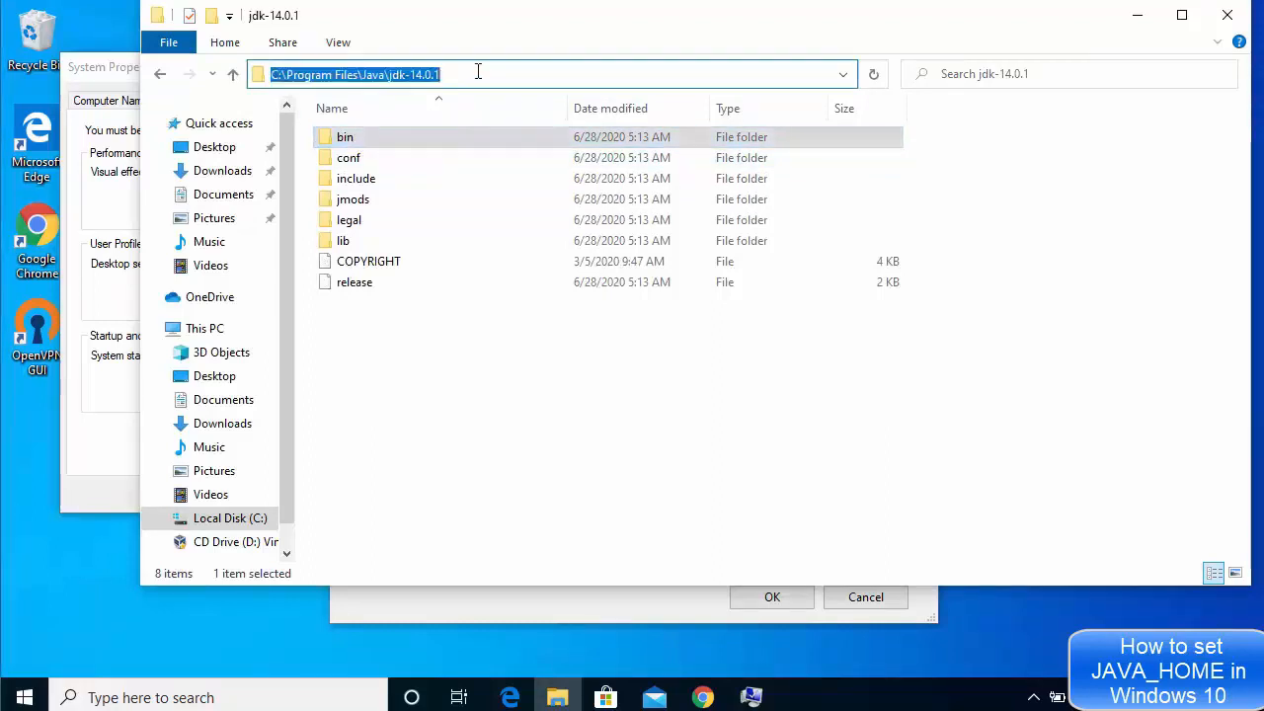
{"action": "left_click", "coordinate": [1134, 28]}
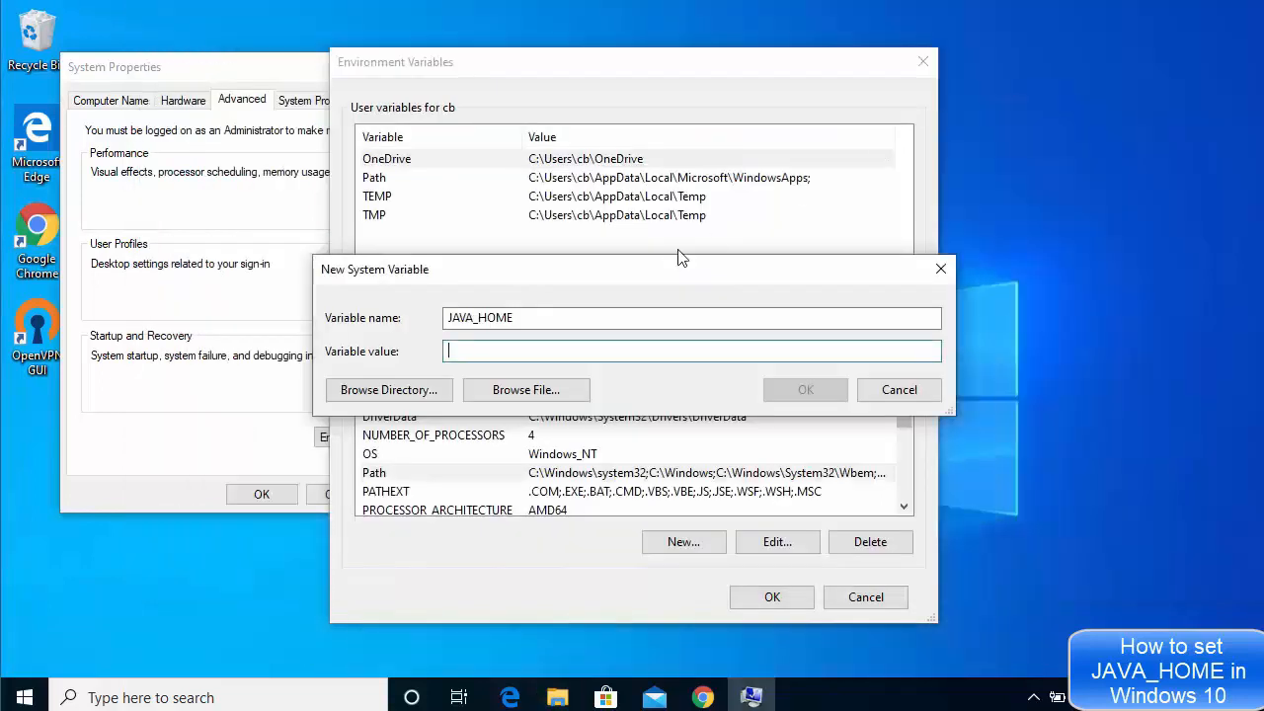
{"action": "key", "text": "ctrl+v"}
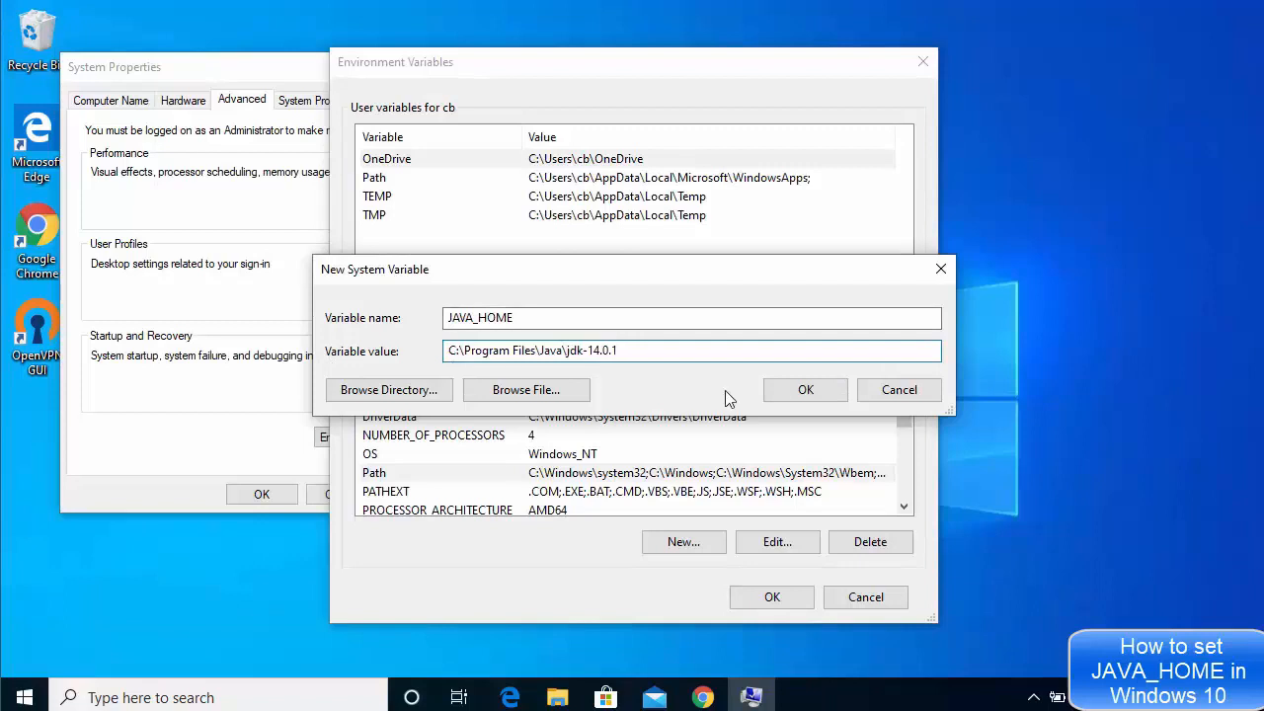
{"action": "left_click", "coordinate": [805, 390]}
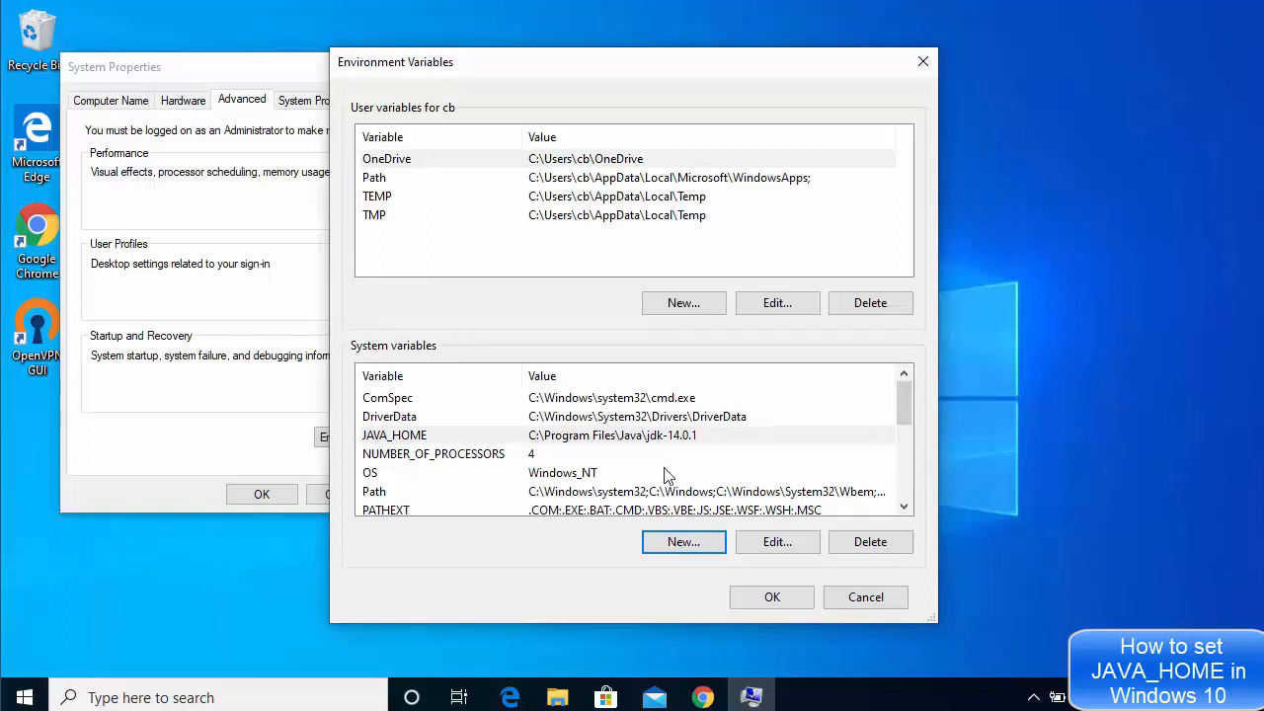
{"action": "left_click", "coordinate": [768, 602]}
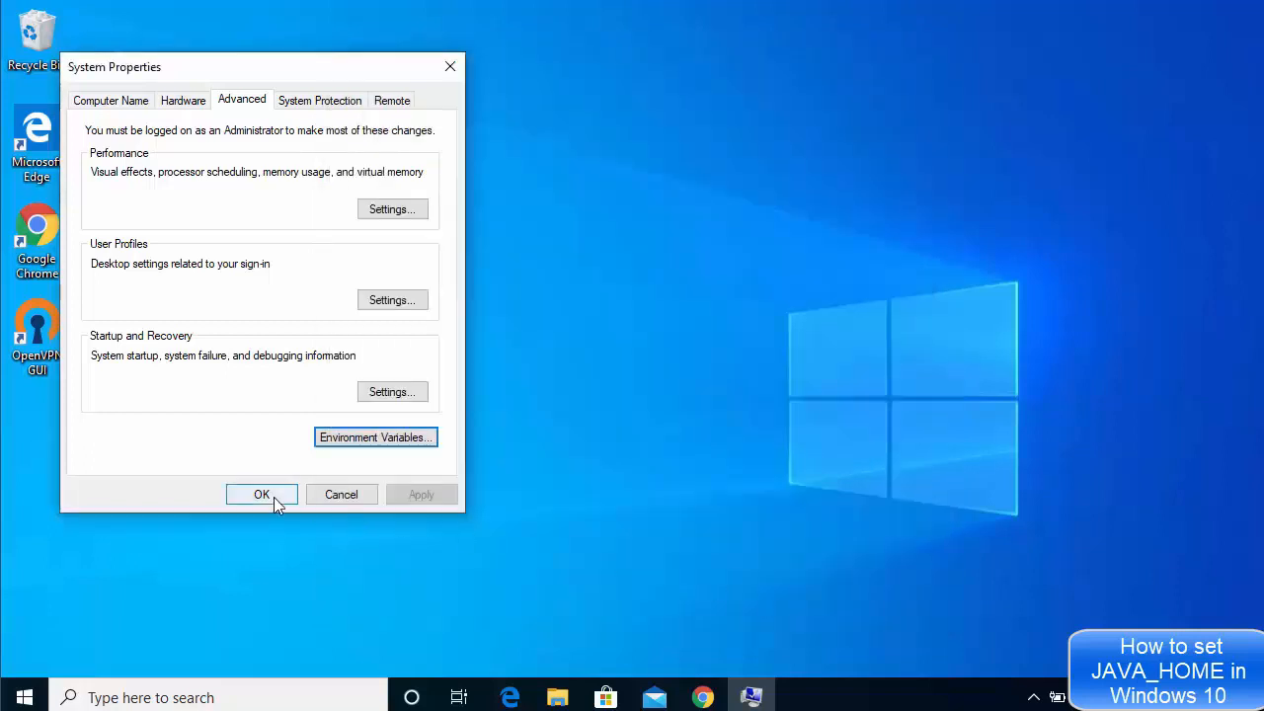
{"action": "left_click", "coordinate": [273, 497]}
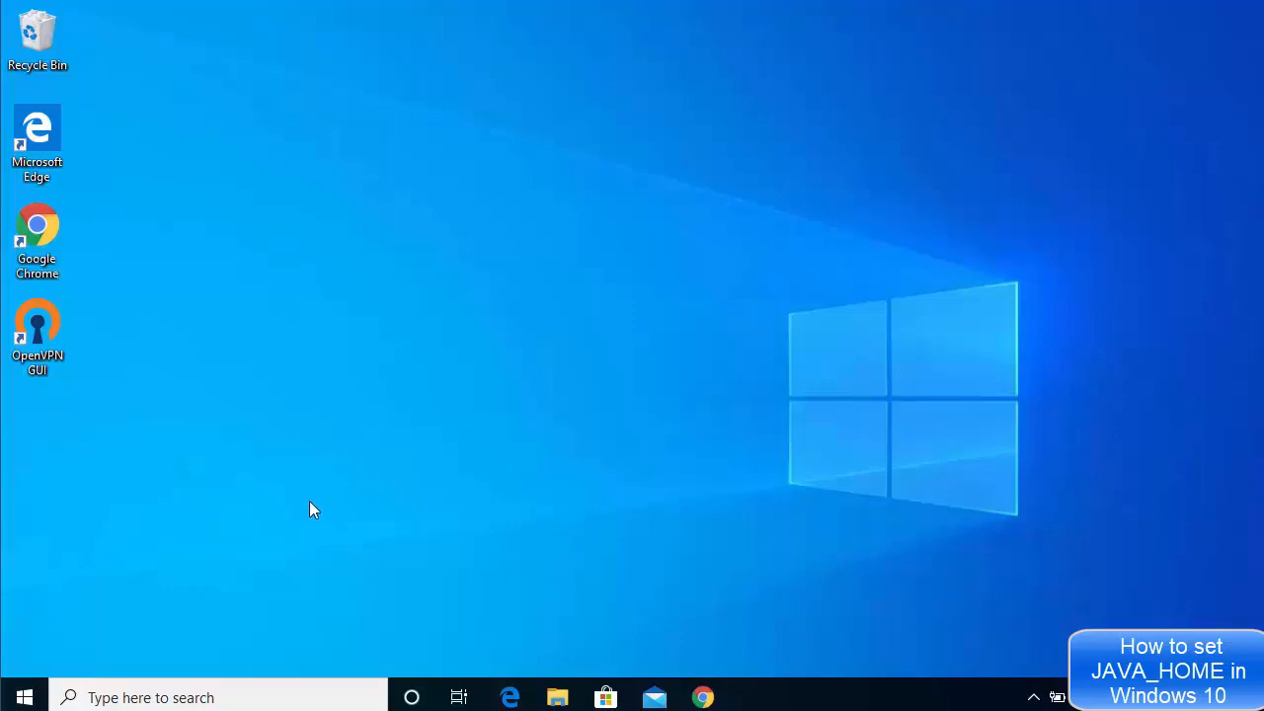
Open Command Prompt through a Windows search for "cmd" and check the Java installation with java -version and javac -version
{"action": "left_click", "coordinate": [171, 698]}
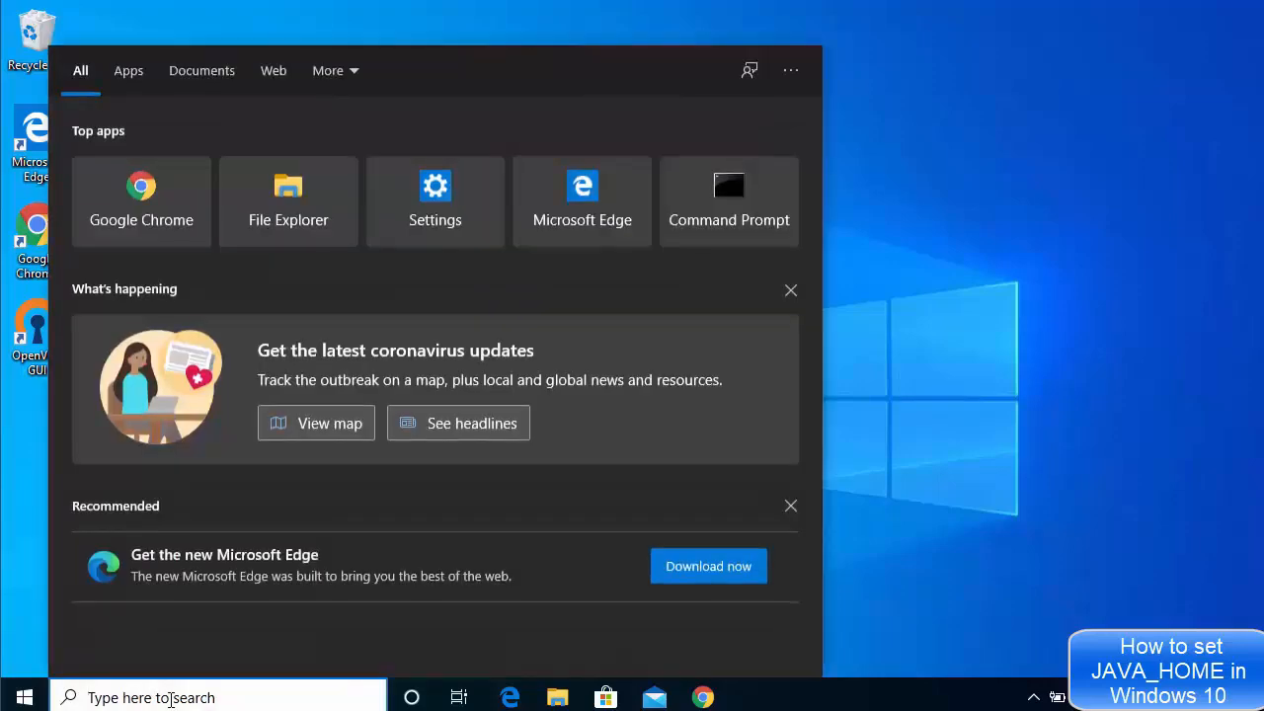
{"action": "type", "text": "cmd"}
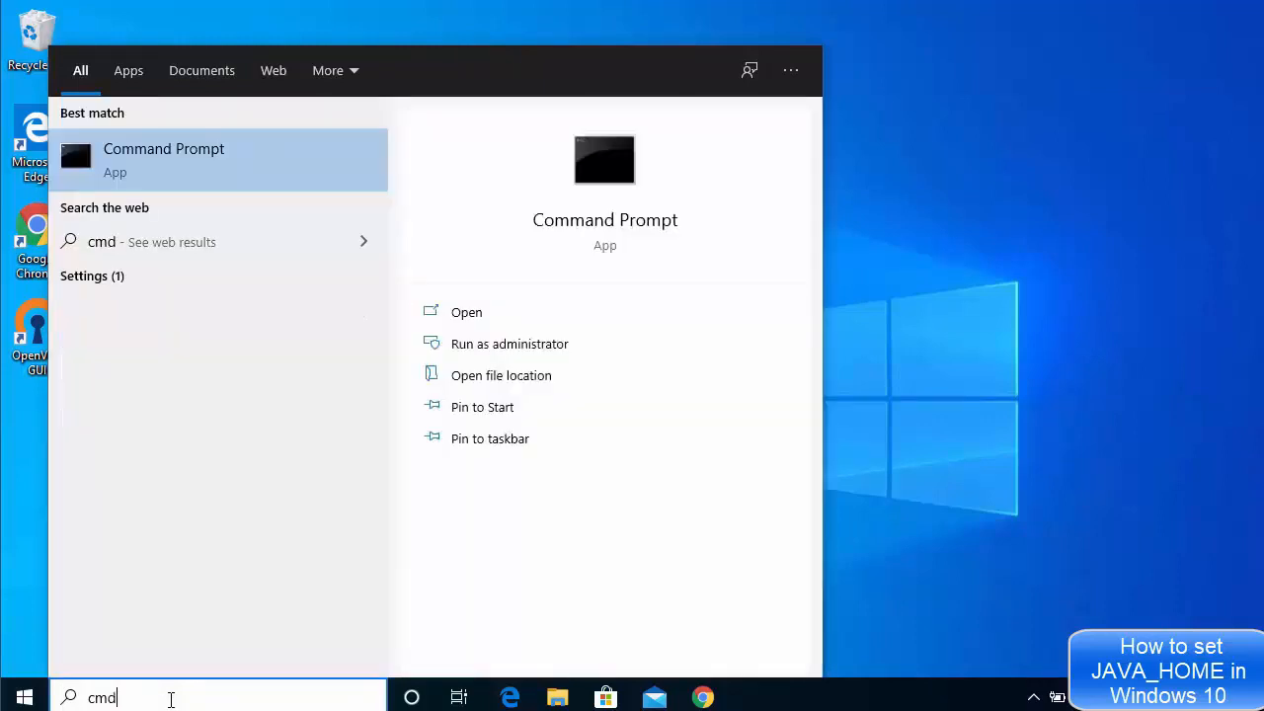
{"action": "left_click", "coordinate": [175, 157]}
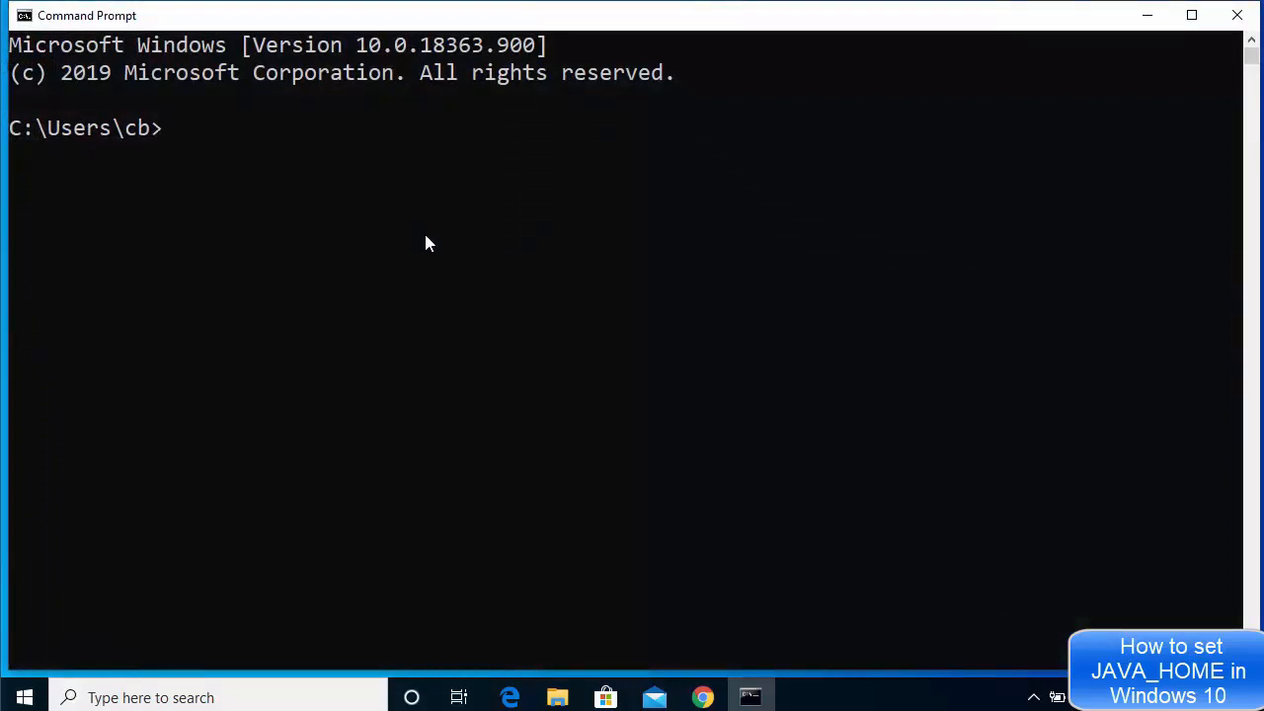
{"action": "type", "text": "java -version"}
{"action": "key", "text": "Return"}
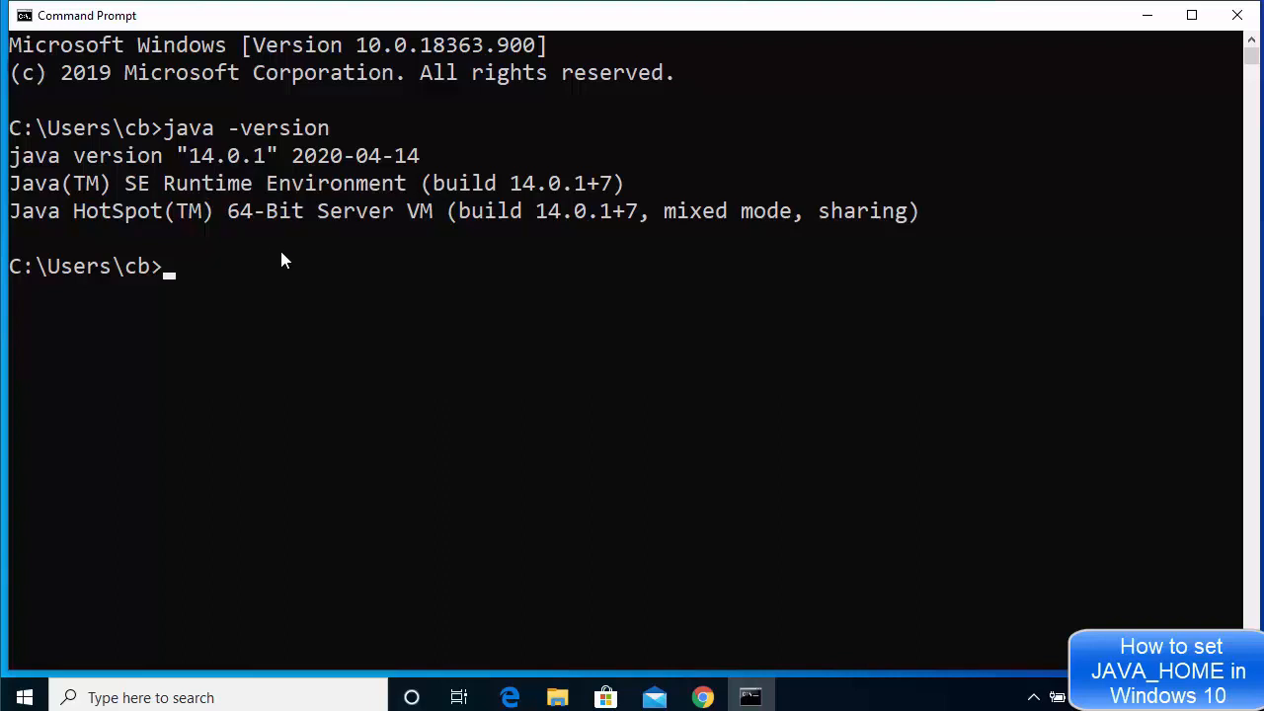
{"action": "type", "text": "javac -version"}
{"action": "key", "text": "Return"}
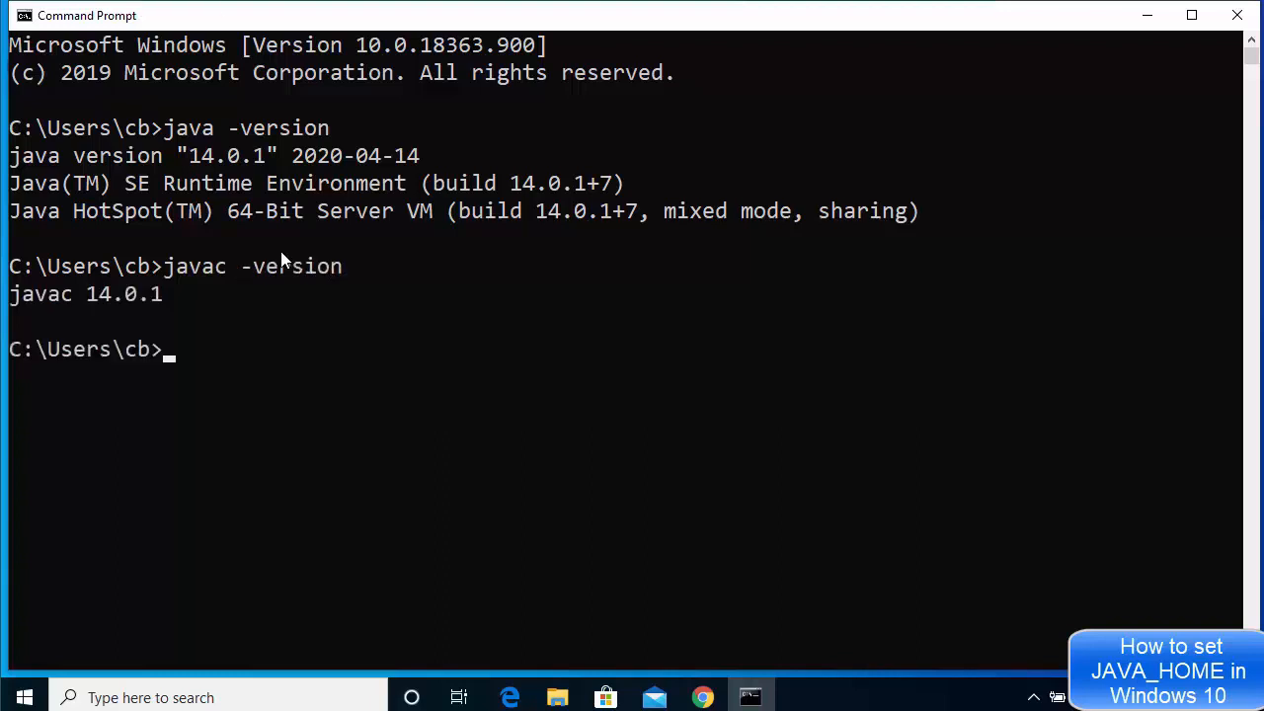